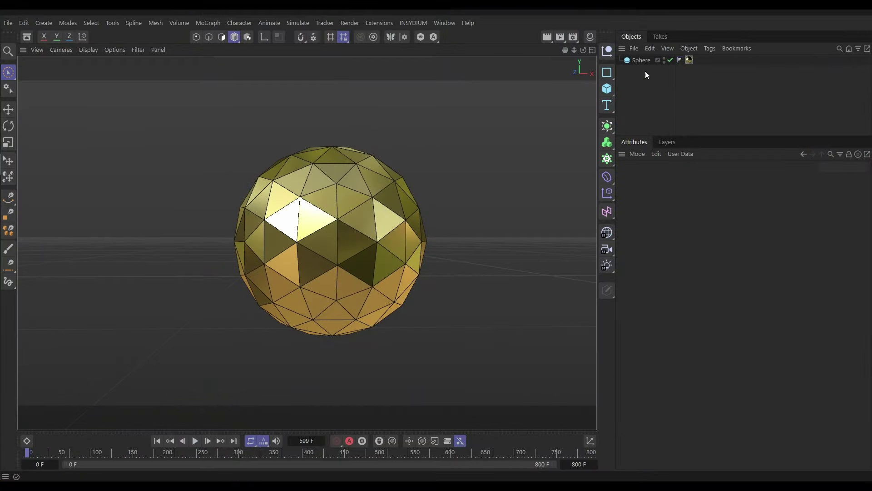
# - Add an mtSubDivider generator from MeshTools and parent the Sphere under it
pyautogui.click(639, 60)
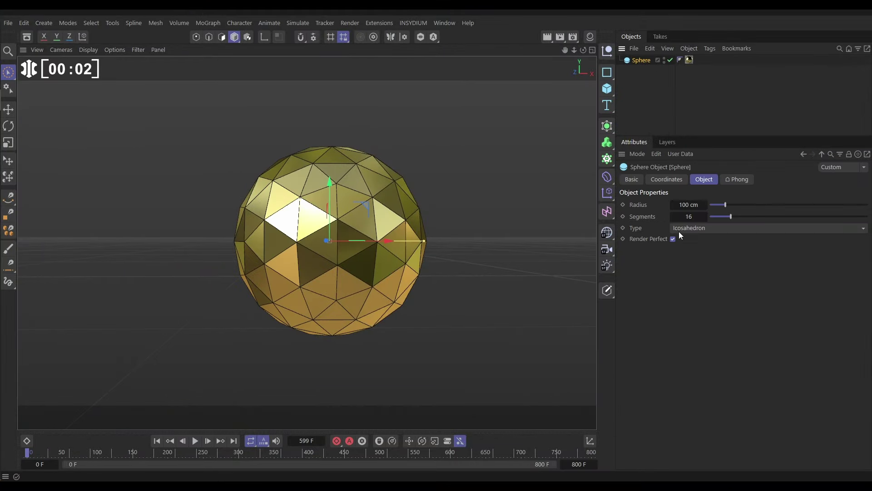
pyautogui.keyDown('alt'); pyautogui.moveTo(336, 229); pyautogui.dragTo(296, 222); pyautogui.keyUp('alt')
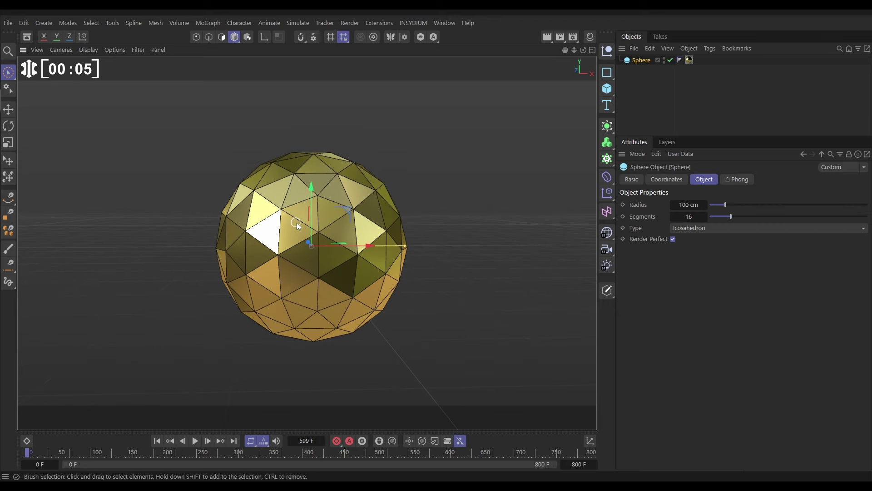
pyautogui.click(405, 23)
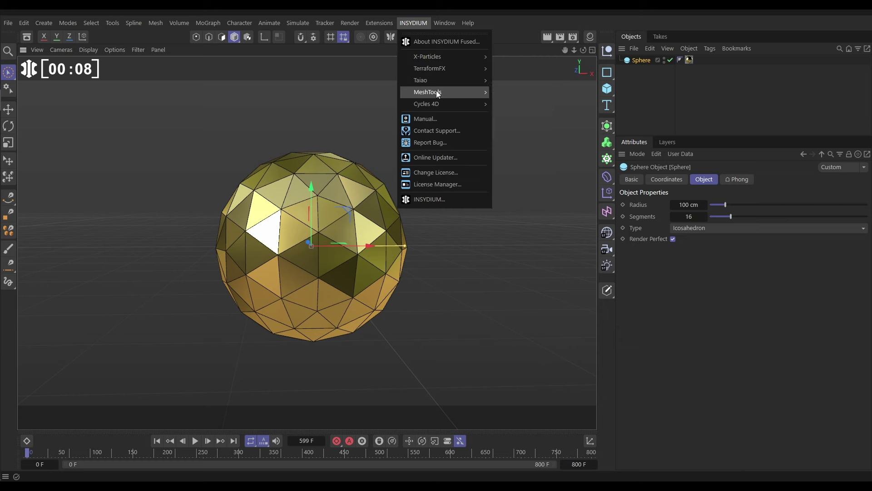
pyautogui.moveTo(437, 92)
pyautogui.click(527, 156)
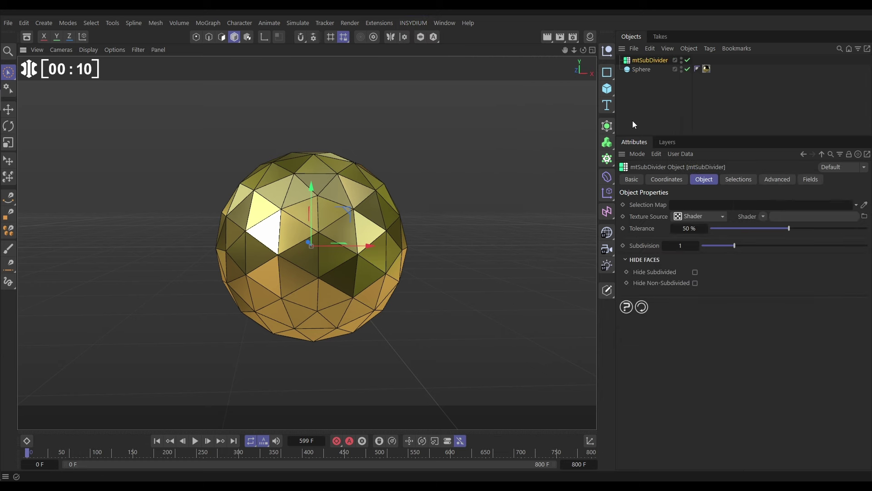
pyautogui.moveTo(638, 70); pyautogui.dragTo(646, 61)
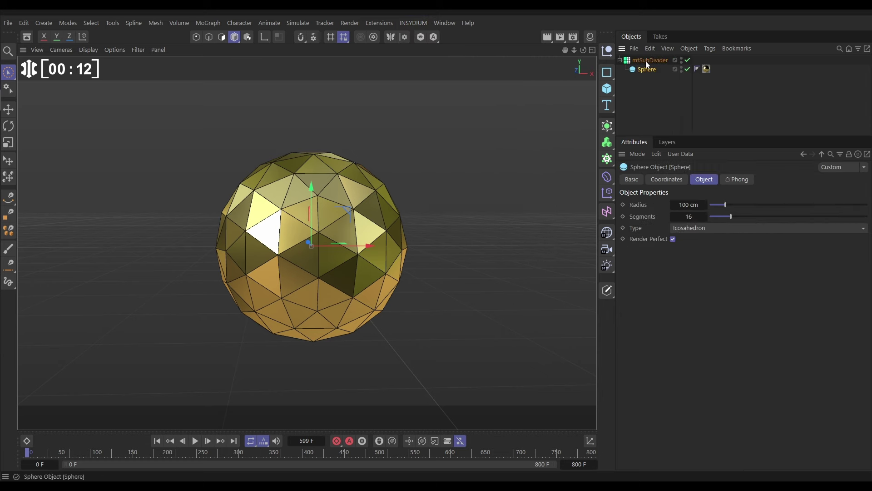
pyautogui.click(648, 60)
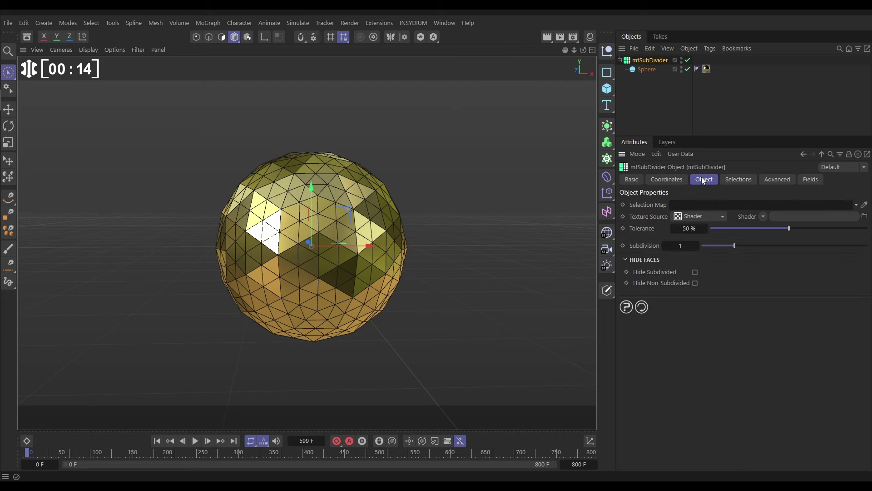
# - Set mtSubDivider Subdivision to 5 and load a Noise shader into its Shader slot
pyautogui.click(697, 246)
pyautogui.click(696, 246)
pyautogui.click(696, 246)
pyautogui.click(697, 245)
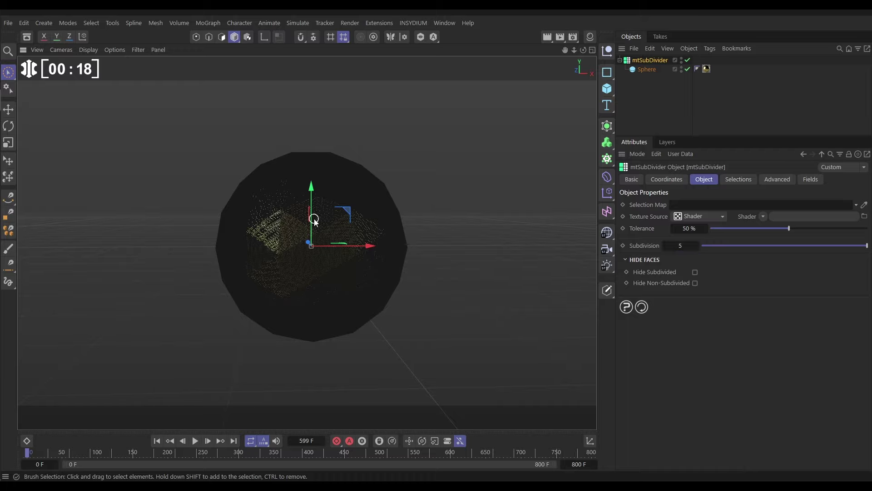
pyautogui.scroll(5, 408, 218)
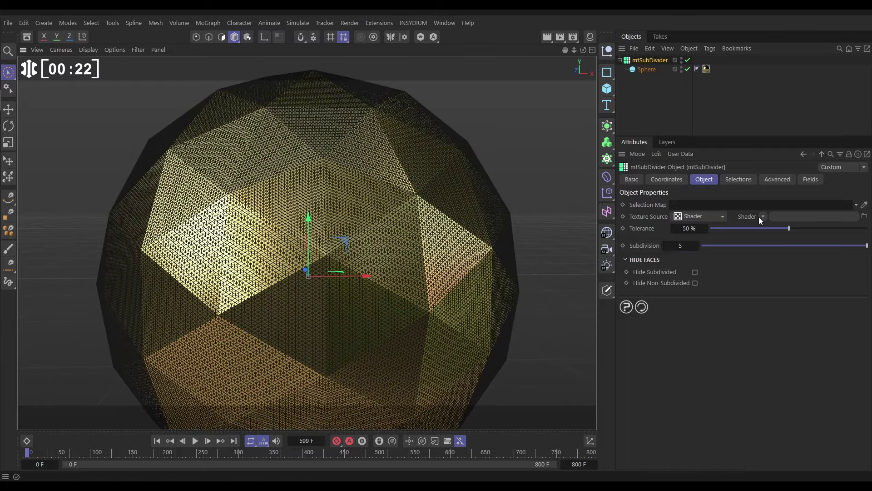
pyautogui.click(763, 216)
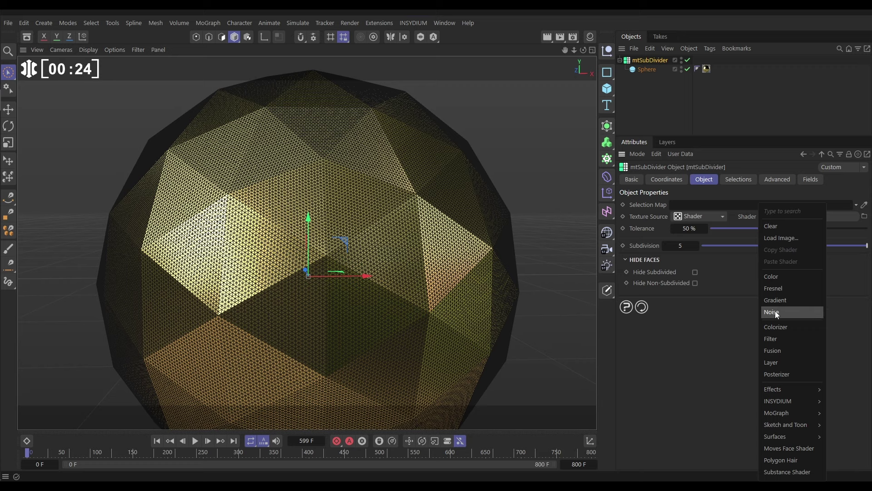
pyautogui.click(777, 312)
pyautogui.click(768, 236)
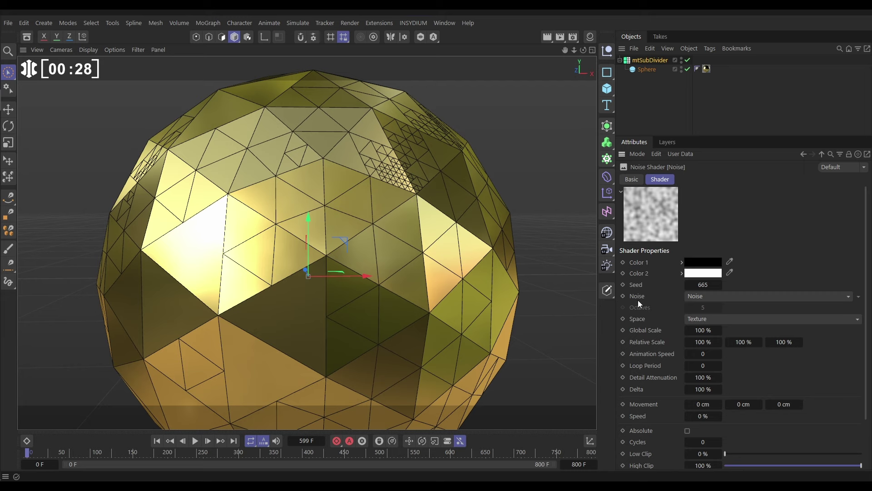
# - Switch the Noise type to Box and lower High Clip to 85%
pyautogui.click(694, 299)
pyautogui.click(728, 101)
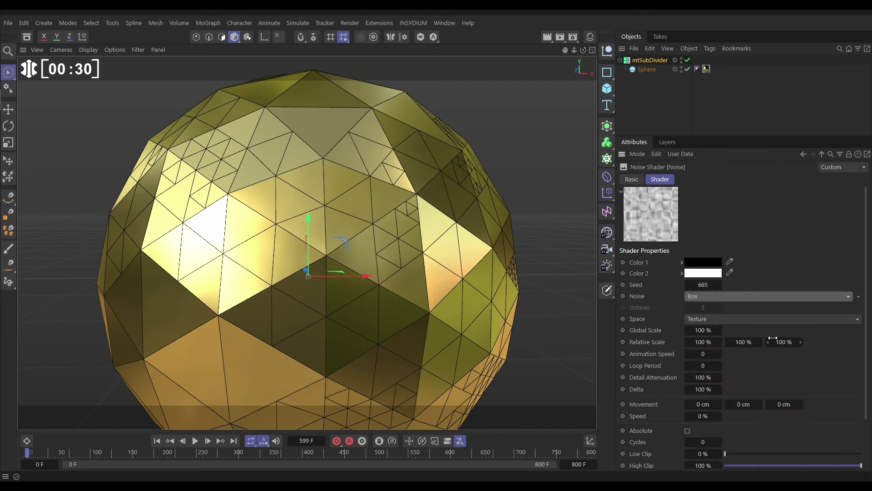
pyautogui.scroll(-3, 866, 309)
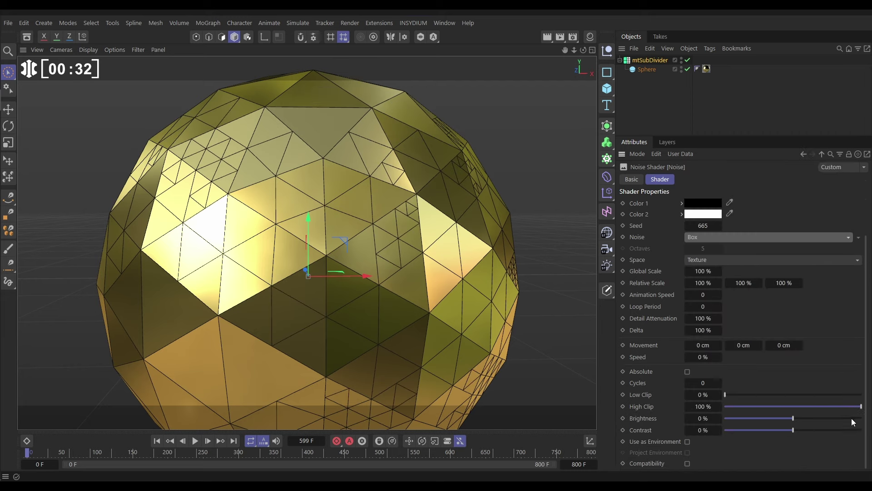
pyautogui.moveTo(861, 406); pyautogui.dragTo(842, 409)
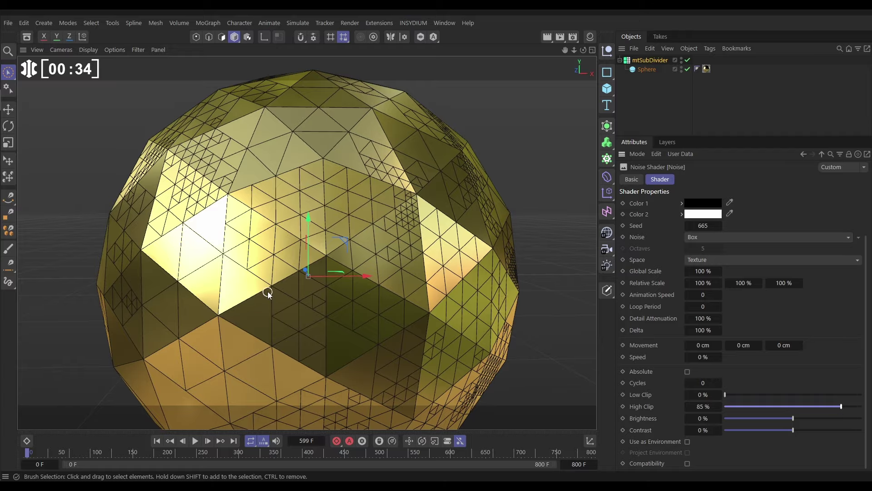
pyautogui.keyDown('alt'); pyautogui.moveTo(269, 291); pyautogui.dragTo(288, 307, button='middle'); pyautogui.keyUp('alt')
pyautogui.keyDown('alt'); pyautogui.moveTo(287, 306); pyautogui.dragTo(340, 254); pyautogui.keyUp('alt')
pyautogui.press('h')
pyautogui.click(662, 103)
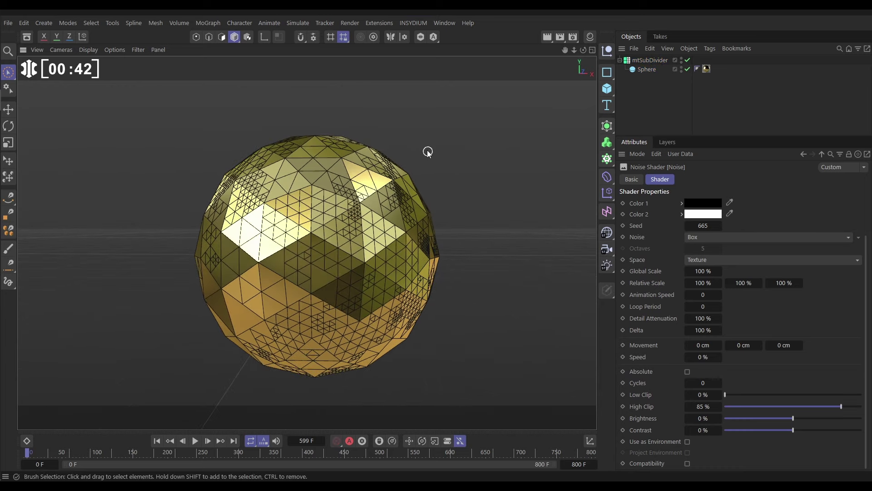
# - Add an mtInset generator and place the mtSubDivider with the Sphere under it
pyautogui.click(408, 23)
pyautogui.moveTo(421, 94)
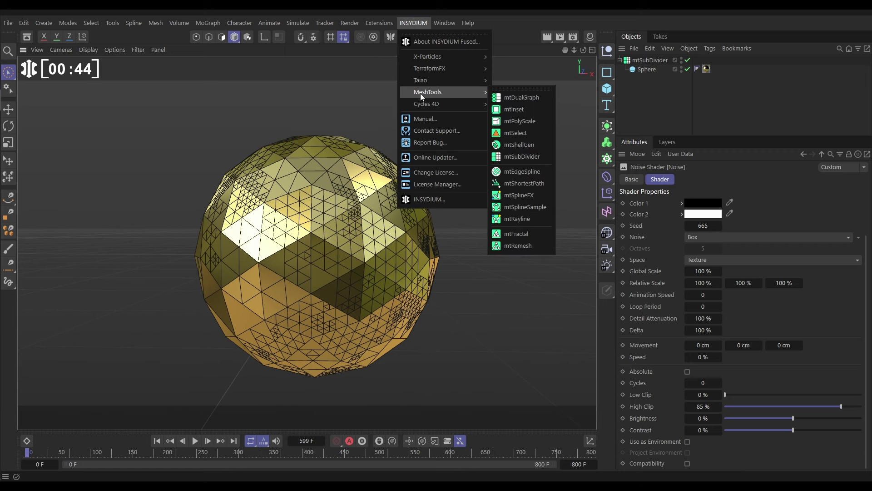
pyautogui.click(517, 110)
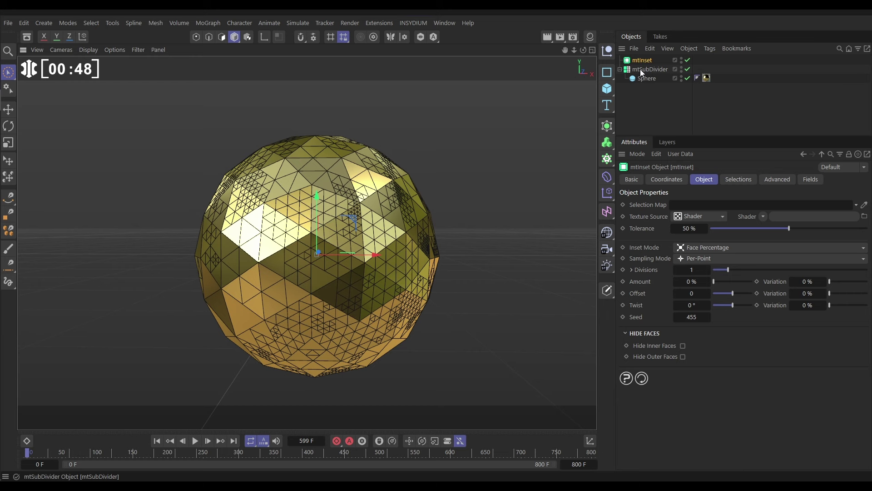
pyautogui.moveTo(640, 69); pyautogui.dragTo(644, 61)
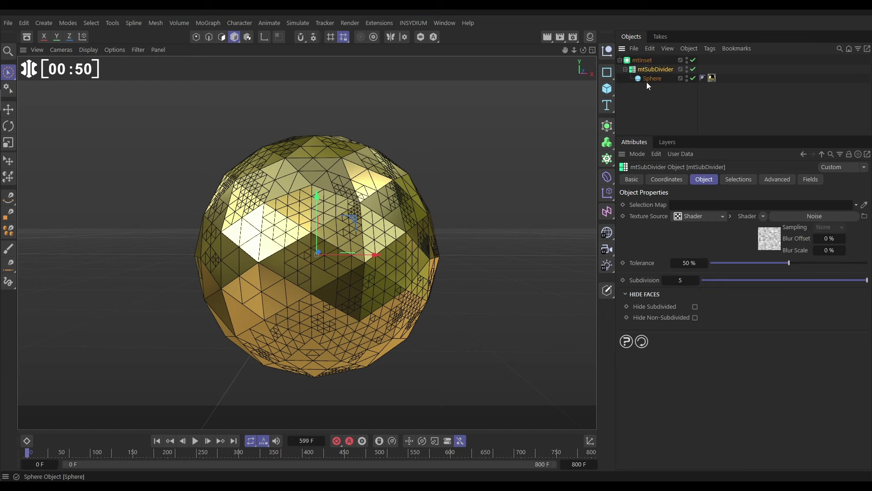
pyautogui.click(645, 61)
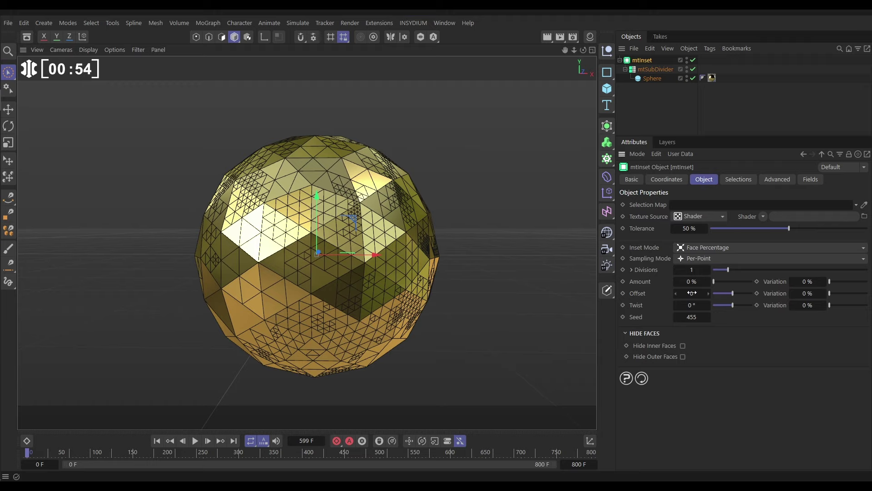
# - Set the mtInset Amount to 38.3% and Offset to 6.4 to raise spikes
pyautogui.moveTo(689, 281); pyautogui.dragTo(706, 282)
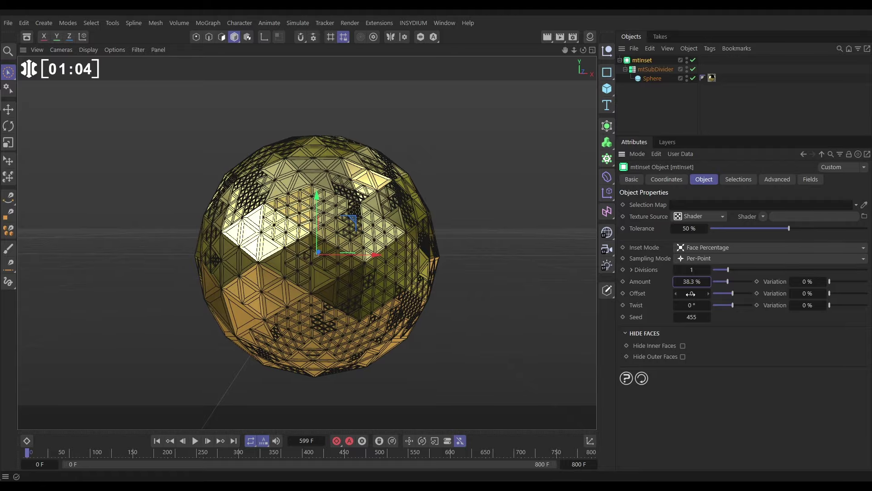
pyautogui.moveTo(691, 294); pyautogui.dragTo(696, 294)
pyautogui.scroll(5, 330, 270)
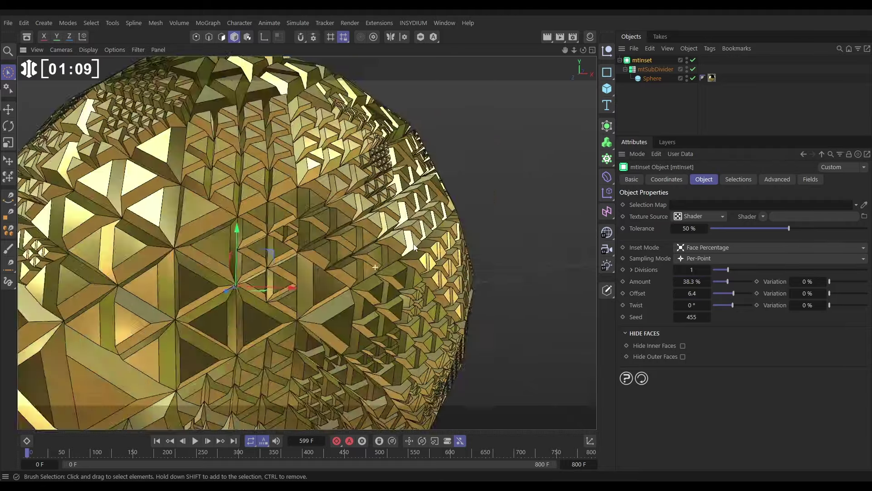
pyautogui.scroll(-5, 415, 247)
pyautogui.keyDown('alt'); pyautogui.moveTo(384, 247); pyautogui.dragTo(364, 239); pyautogui.keyUp('alt')
# - Add a Random Field to the mtInset's field list
pyautogui.click(541, 132)
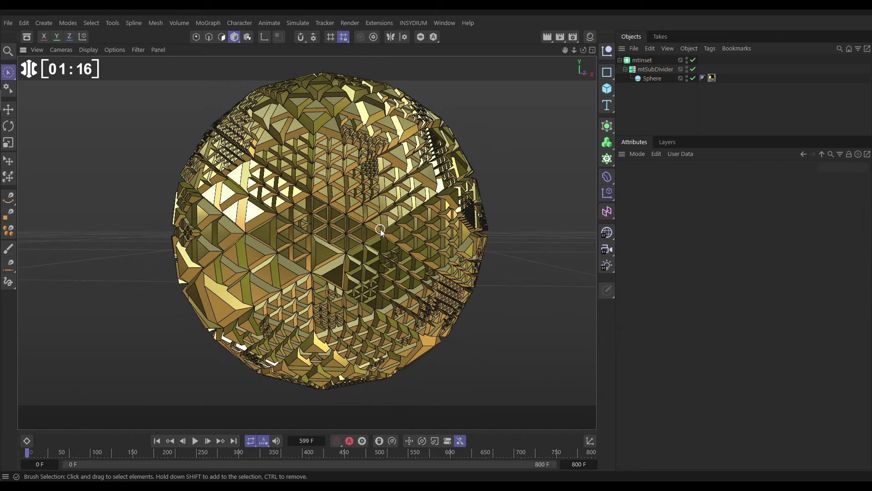
pyautogui.click(644, 61)
pyautogui.click(809, 179)
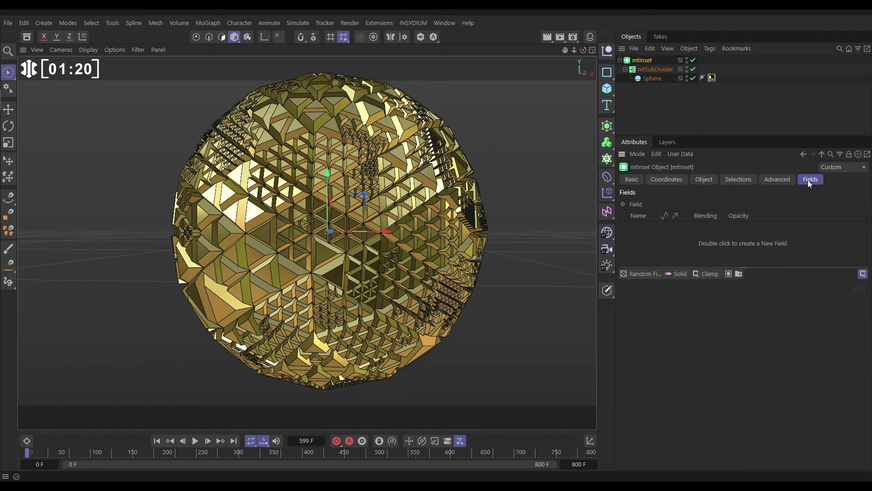
pyautogui.click(636, 274)
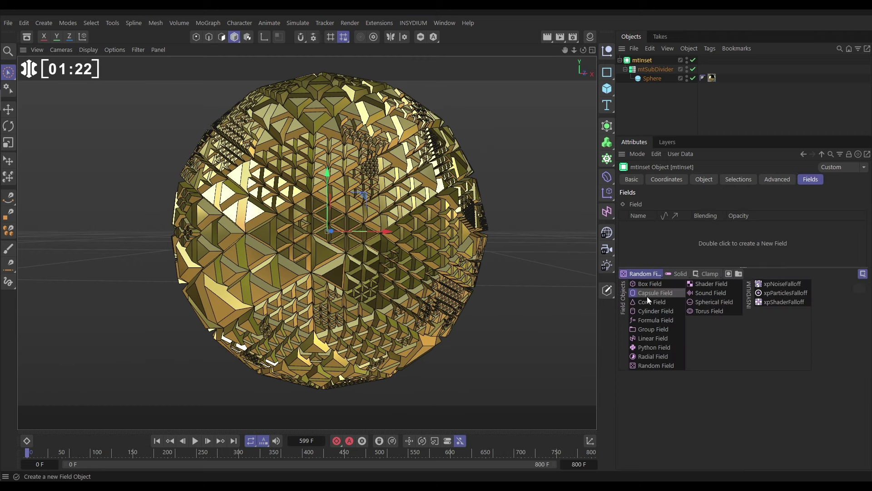
pyautogui.click(652, 366)
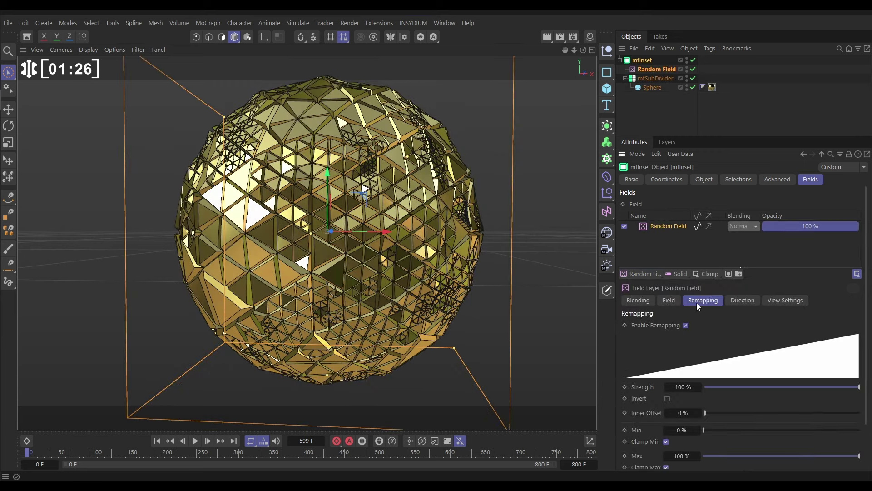
# - Scale the Random Field noise to 533%, set Animation Speed to 20%, and play
pyautogui.click(671, 300)
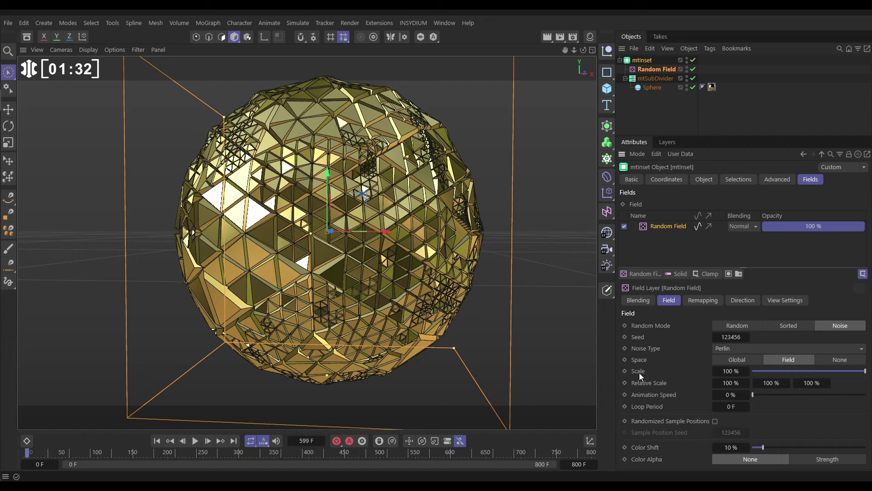
pyautogui.moveTo(715, 371); pyautogui.dragTo(805, 365)
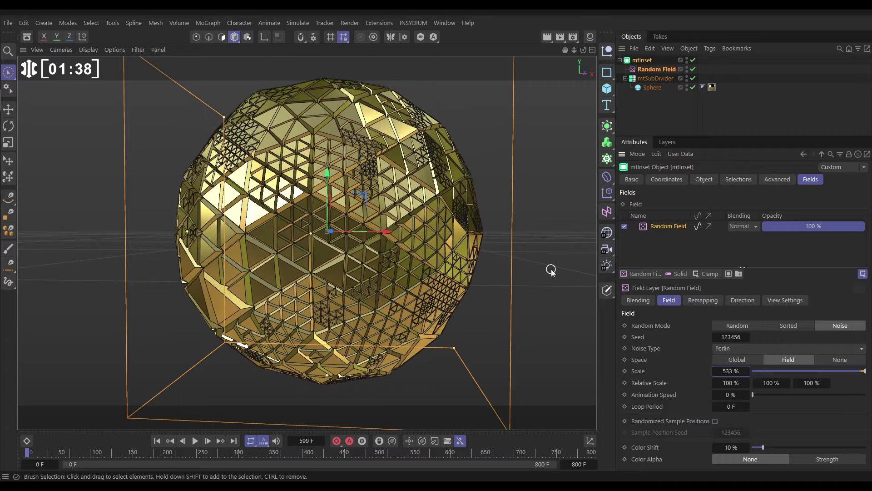
pyautogui.click(729, 395)
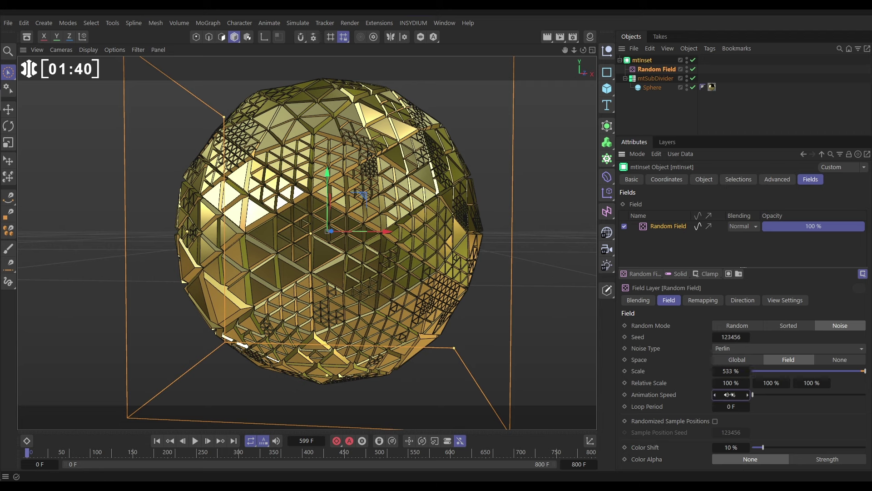
pyautogui.write('20')
pyautogui.press('Return')
pyautogui.click(195, 441)
# - Raise the mtInset Offset from 6.4 to 16.8 in its Object properties
pyautogui.click(562, 180)
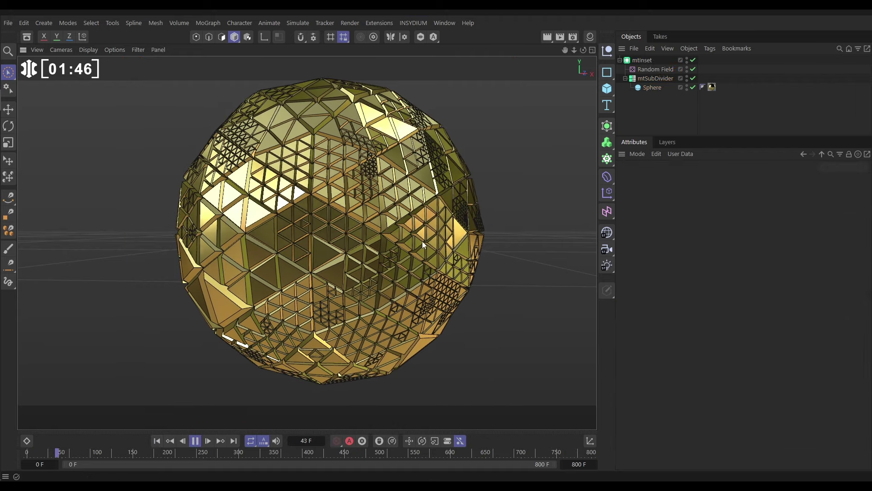
pyautogui.keyDown('alt'); pyautogui.moveTo(395, 244); pyautogui.dragTo(388, 165); pyautogui.keyUp('alt')
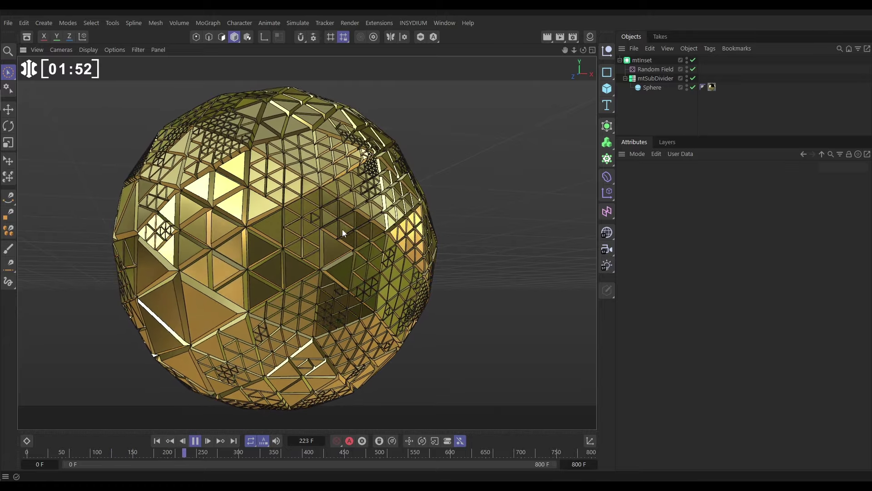
pyautogui.keyDown('alt'); pyautogui.moveTo(342, 229); pyautogui.dragTo(351, 203); pyautogui.keyUp('alt')
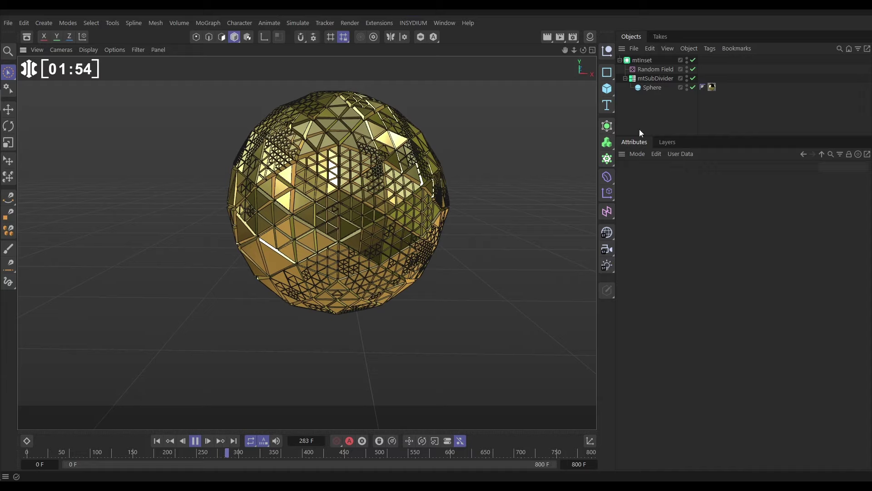
pyautogui.click(642, 60)
pyautogui.click(689, 225)
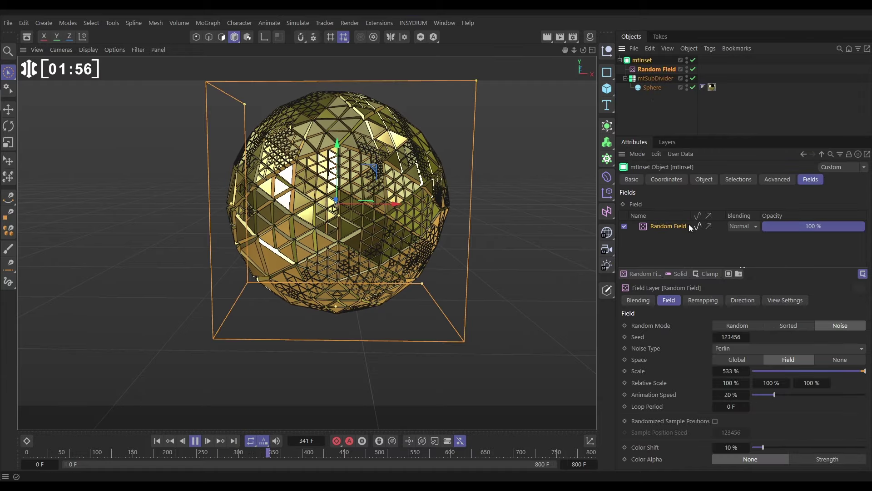
pyautogui.click(703, 179)
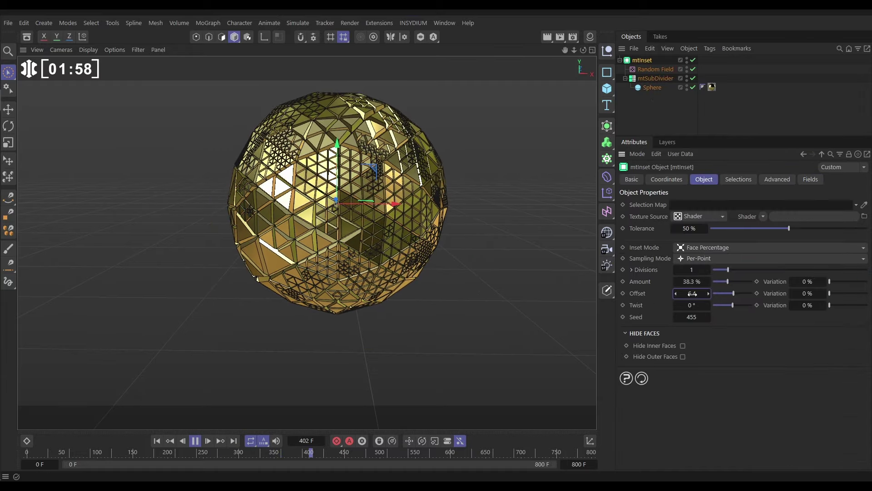
pyautogui.moveTo(693, 294); pyautogui.dragTo(707, 294)
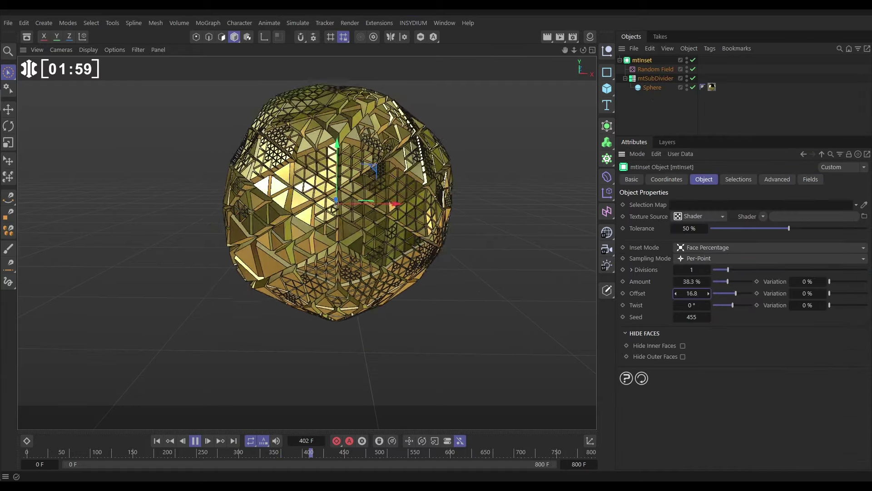
# - Disable mtInset, the Random Field and mtSubDivider to leave a plain sphere
pyautogui.click(693, 60)
pyautogui.click(693, 69)
pyautogui.click(693, 79)
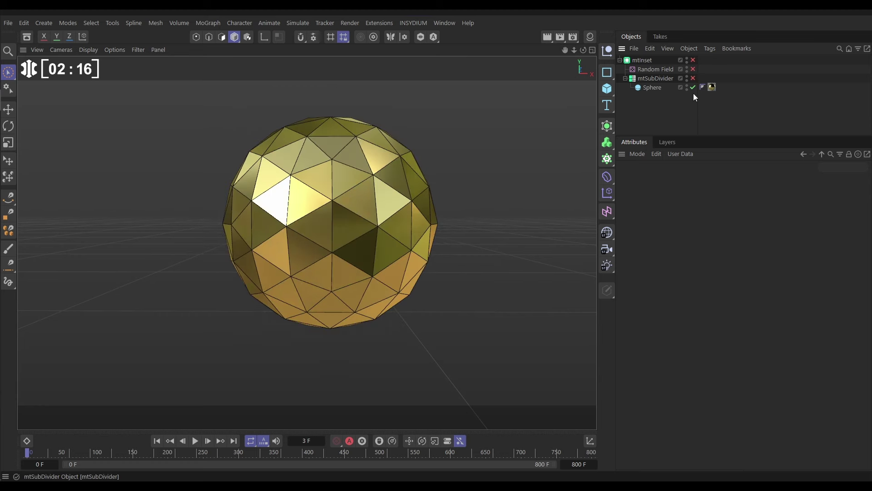
pyautogui.keyDown('alt'); pyautogui.moveTo(312, 240); pyautogui.dragTo(305, 243, button='middle'); pyautogui.keyUp('alt')
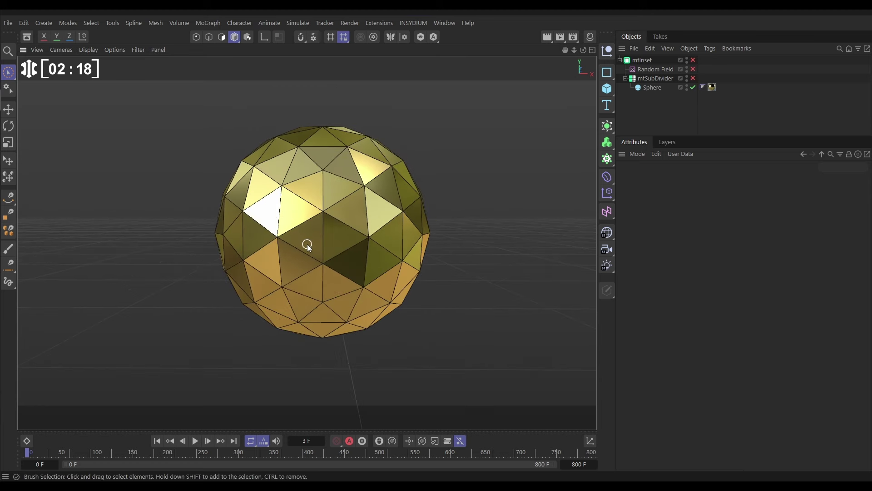
# - Give the Sphere an xpDynamics tag linked to a newly created xpEmitter
pyautogui.click(653, 88)
pyautogui.click(710, 49)
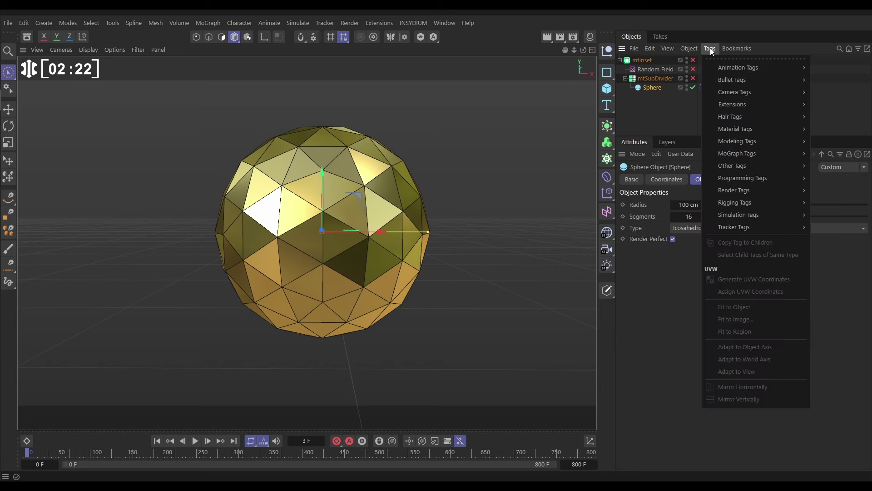
pyautogui.moveTo(727, 87)
pyautogui.moveTo(731, 103)
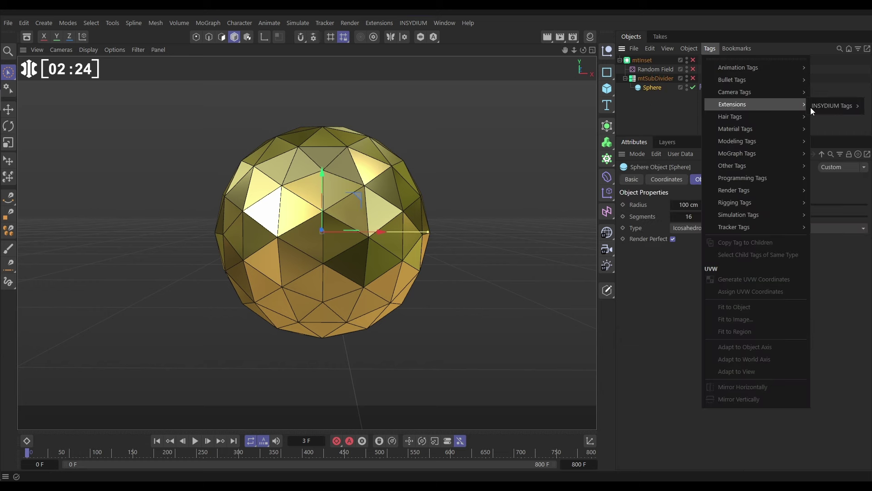
pyautogui.moveTo(816, 106)
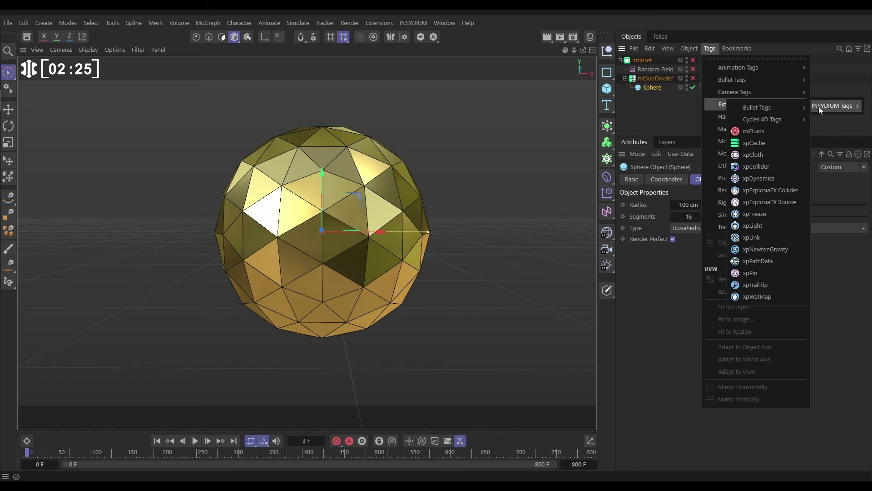
pyautogui.click(756, 178)
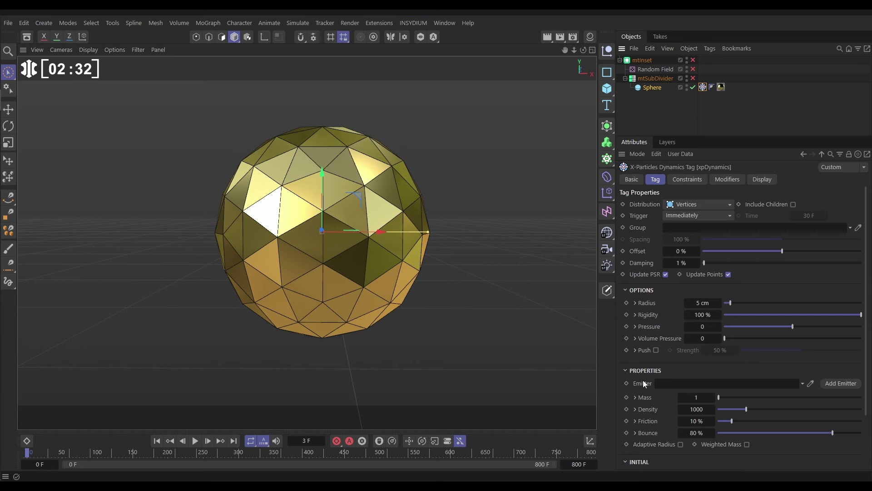
pyautogui.click(834, 384)
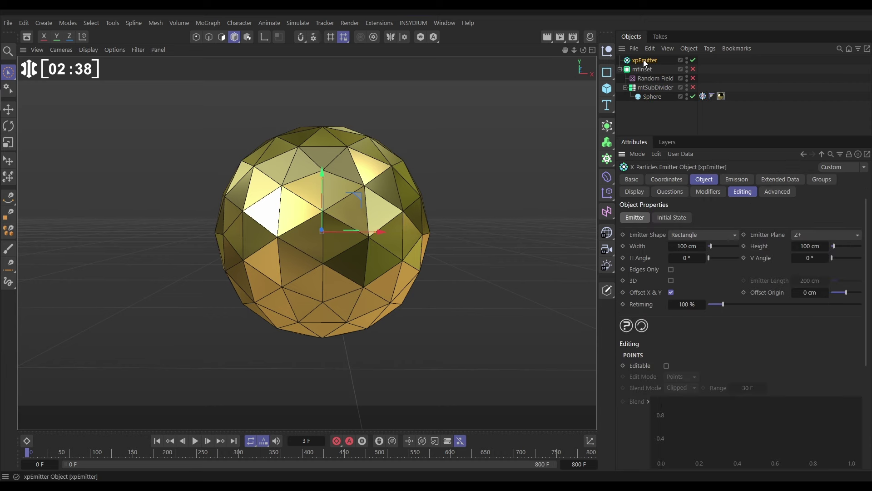
# - Step one frame forward and toggle the Sphere's visibility to check the particles
pyautogui.click(156, 441)
pyautogui.click(208, 441)
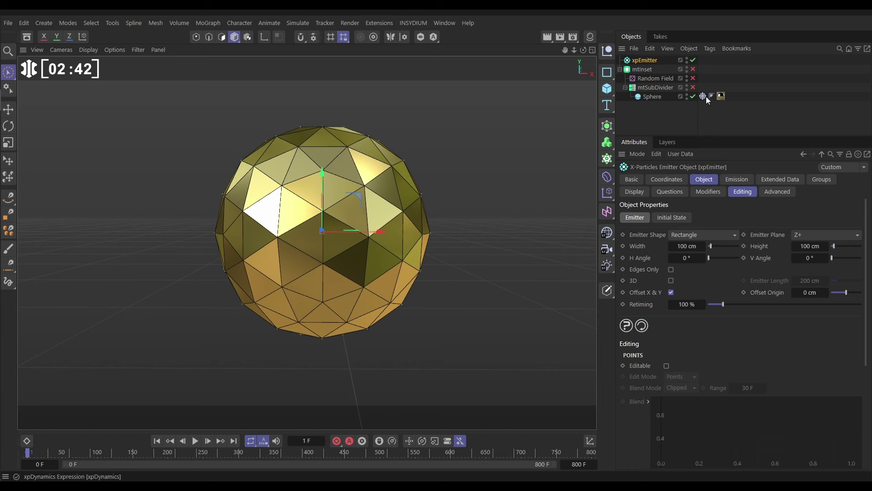
pyautogui.click(687, 95)
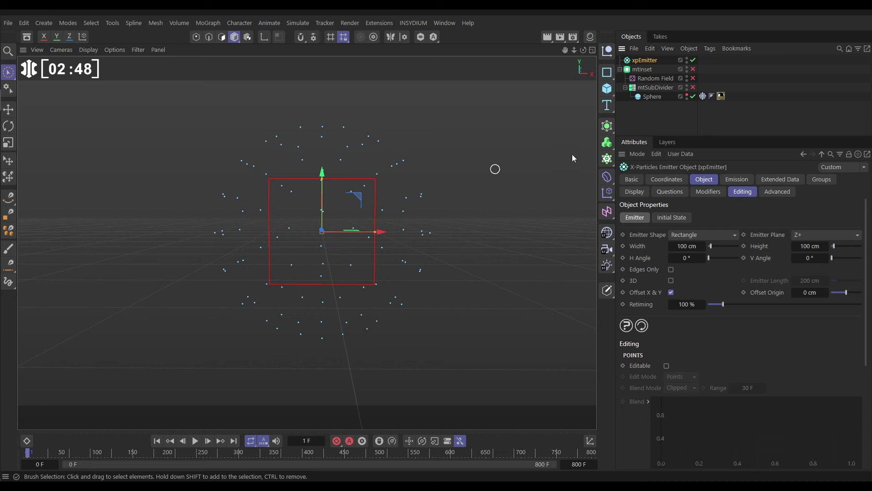
pyautogui.click(687, 94)
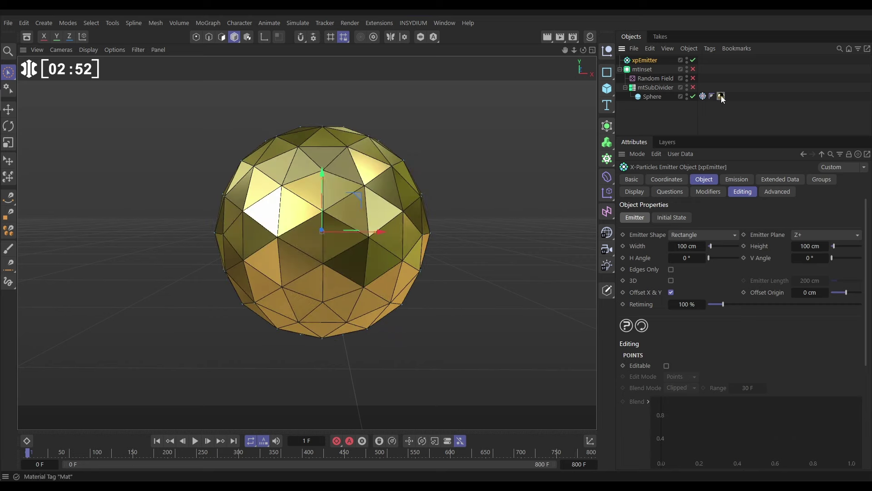
pyautogui.click(703, 96)
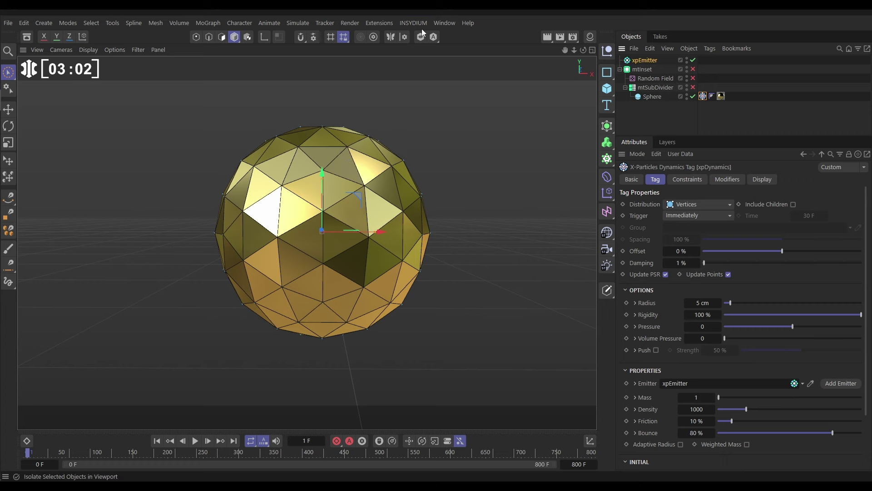
# - Add an xpTurbulence modifier with Scale 150% and Strength 15, then play the simulation
pyautogui.click(412, 22)
pyautogui.moveTo(427, 56)
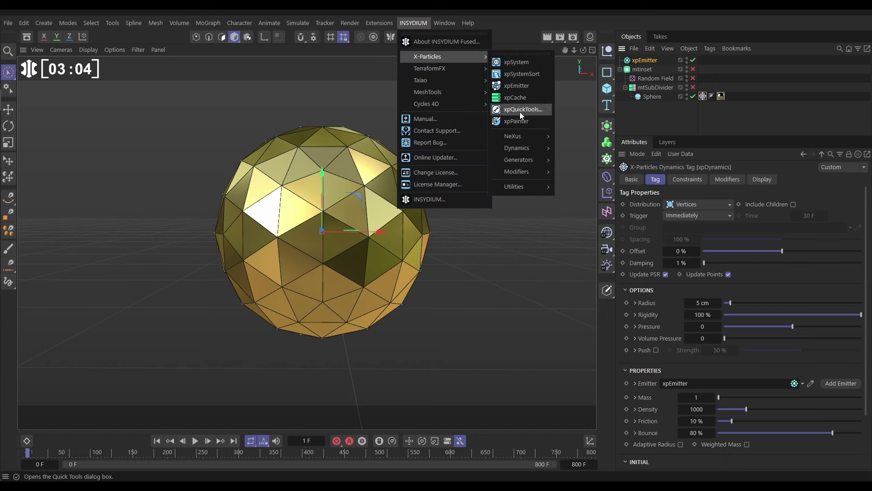
pyautogui.moveTo(518, 171)
pyautogui.moveTo(566, 189)
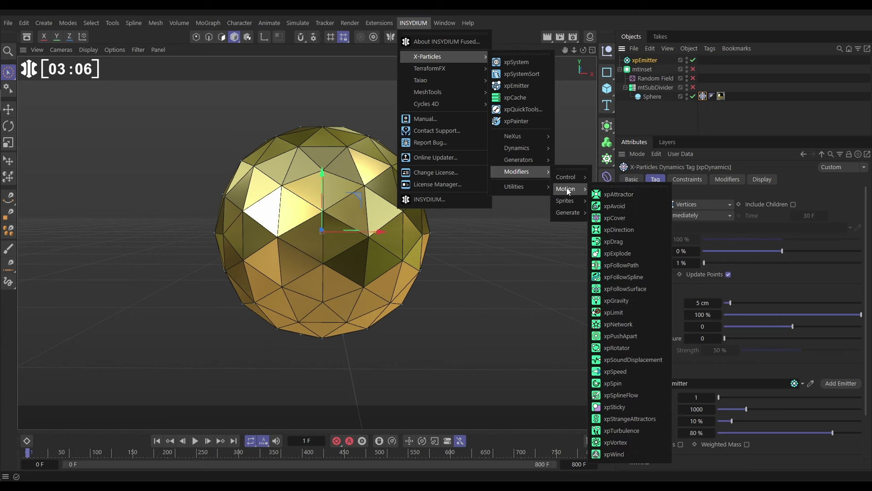
pyautogui.click(618, 430)
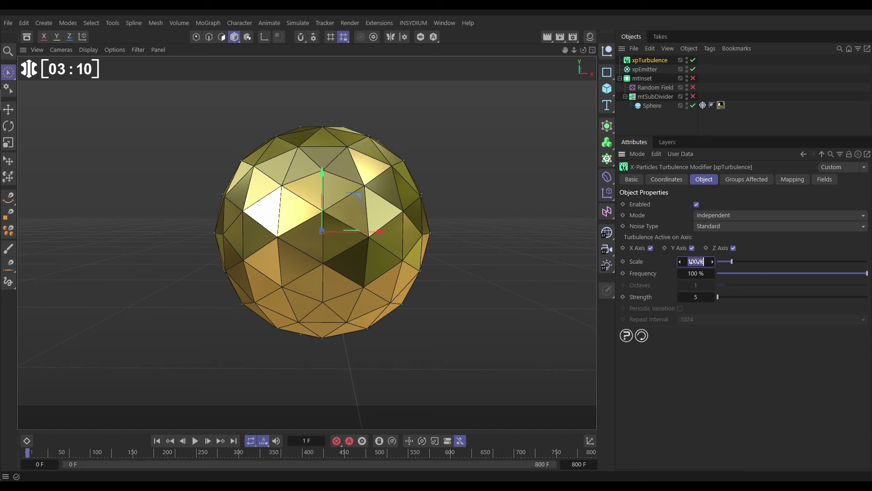
pyautogui.write('150')
pyautogui.press('Return')
pyautogui.write('15')
pyautogui.press('Return')
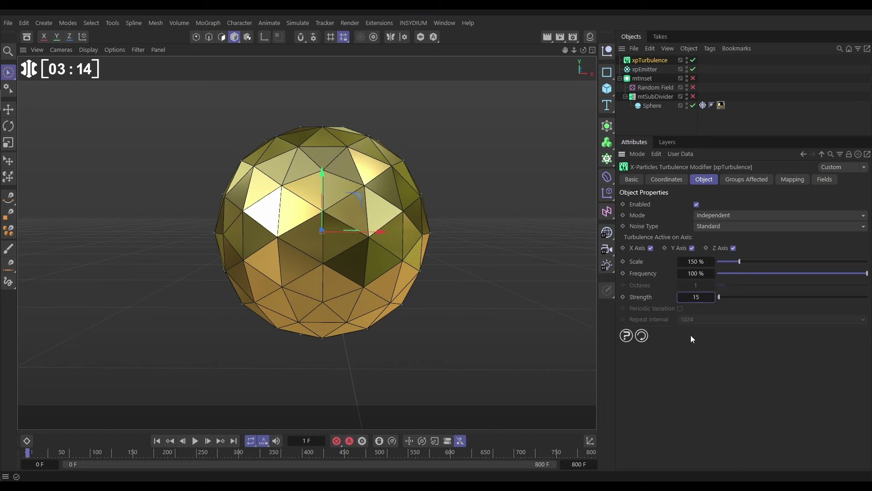
pyautogui.click(195, 441)
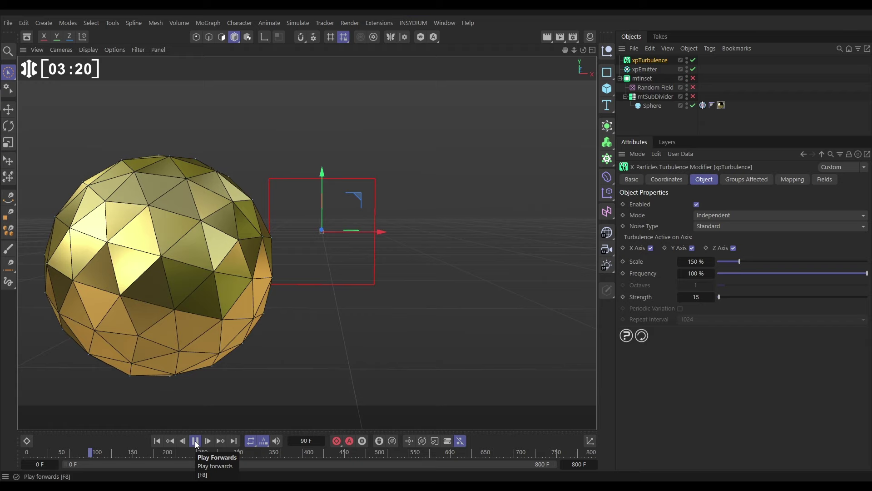
# - Set the xpDynamics Rigidity to 0.5% and replay the simulation from frame 0
pyautogui.click(157, 441)
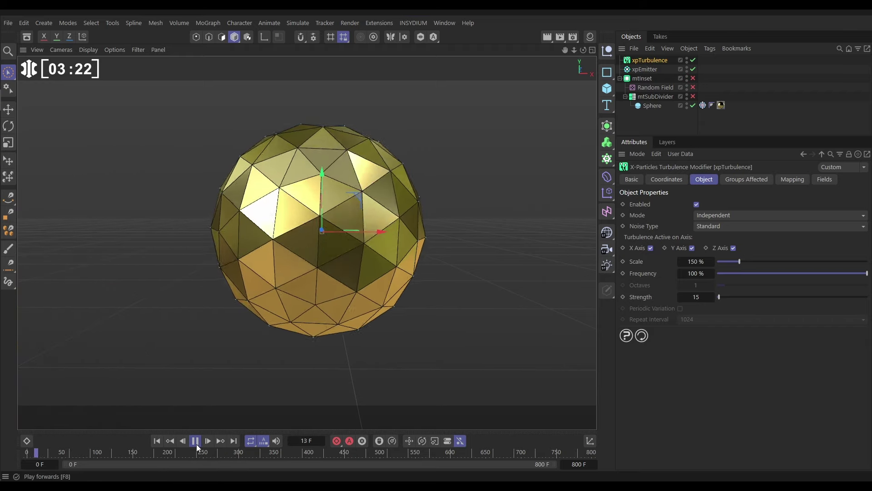
pyautogui.click(195, 442)
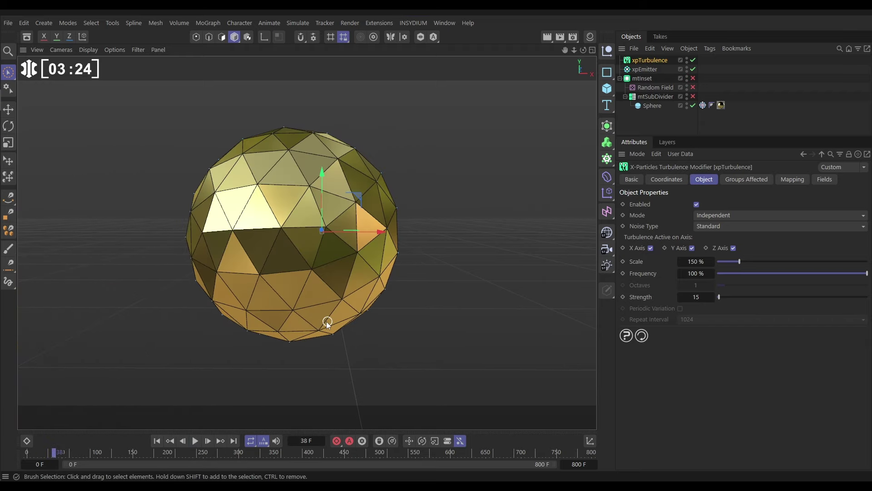
pyautogui.click(703, 106)
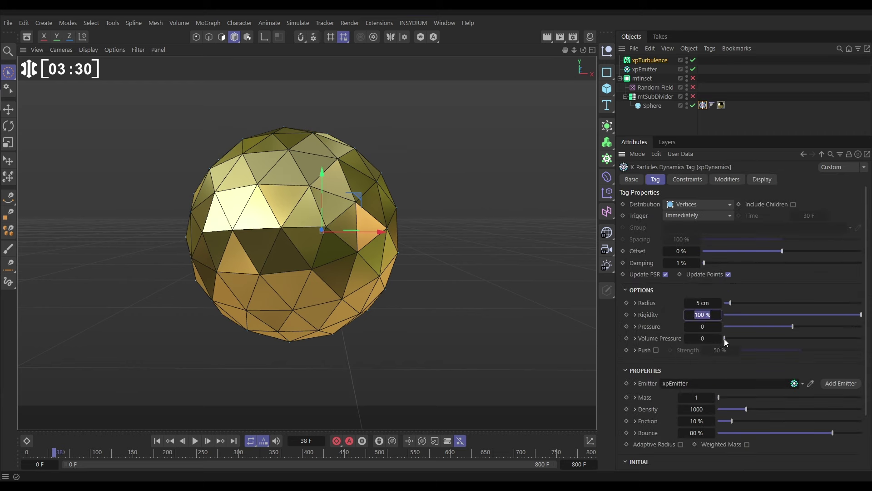
pyautogui.press('BackSpace')
pyautogui.write('.5')
pyautogui.press('Return')
pyautogui.click(156, 441)
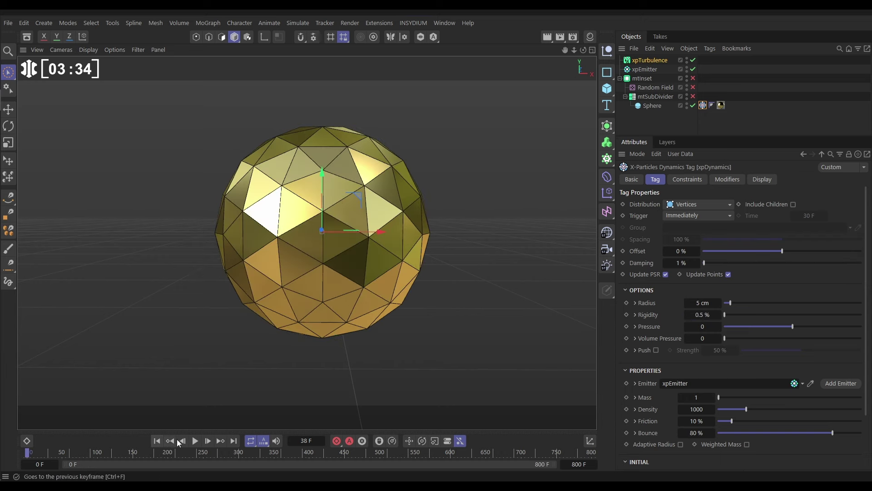
pyautogui.click(195, 441)
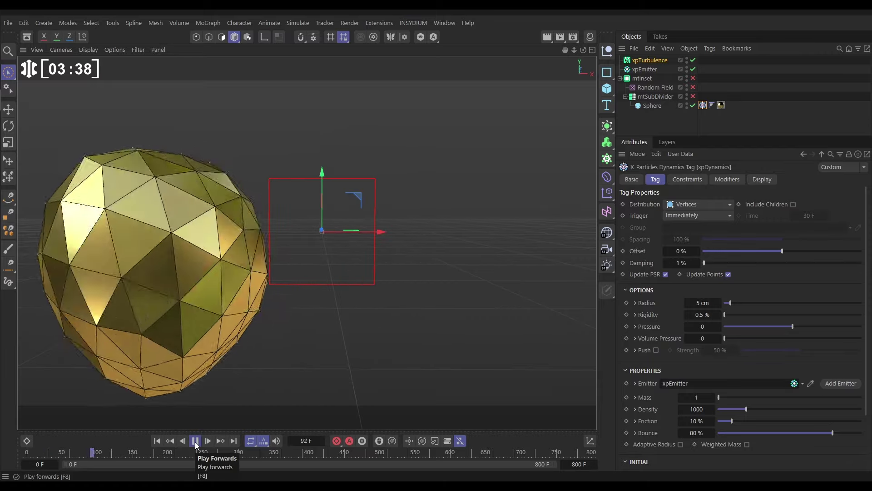
pyautogui.click(196, 443)
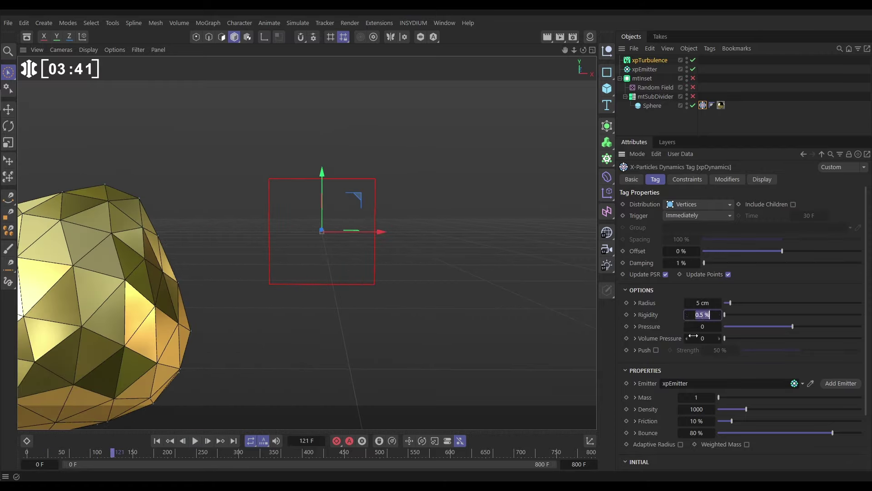
# - Lower Rigidity to 0.1%, replay, and rewind to the first frame
pyautogui.write('0.1')
pyautogui.press('Return')
pyautogui.click(157, 441)
pyautogui.click(195, 440)
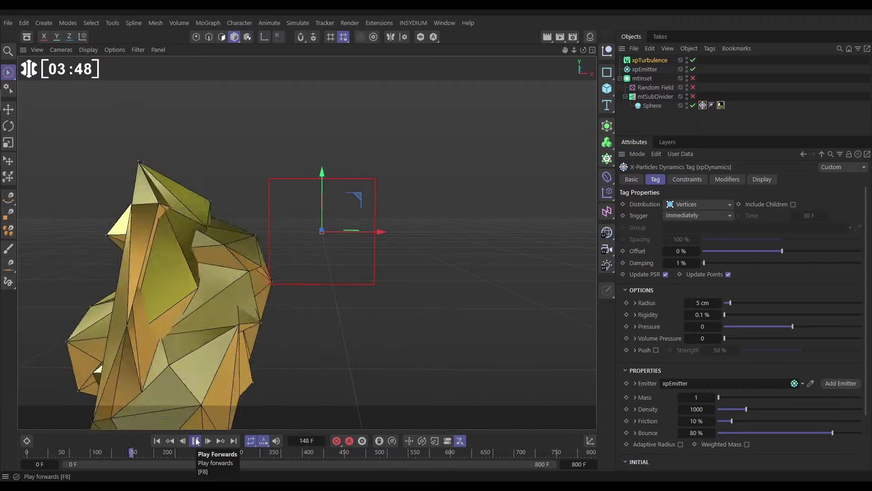
pyautogui.click(156, 441)
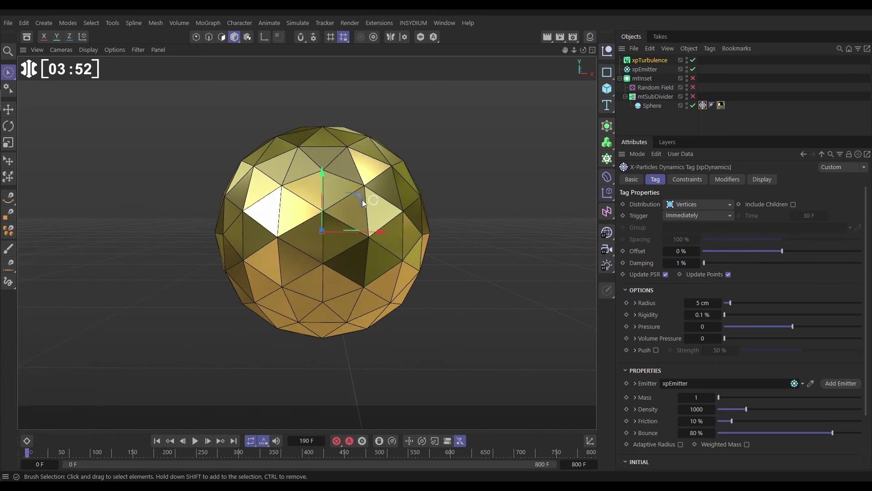
# - Add an xpAttractor modifier, play the simulation, then stop and rewind to frame 0
pyautogui.click(411, 23)
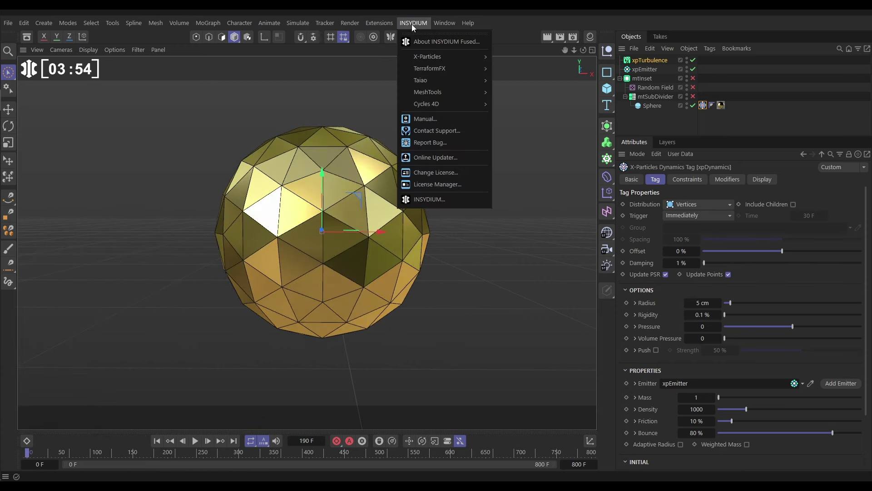
pyautogui.moveTo(434, 80)
pyautogui.moveTo(437, 58)
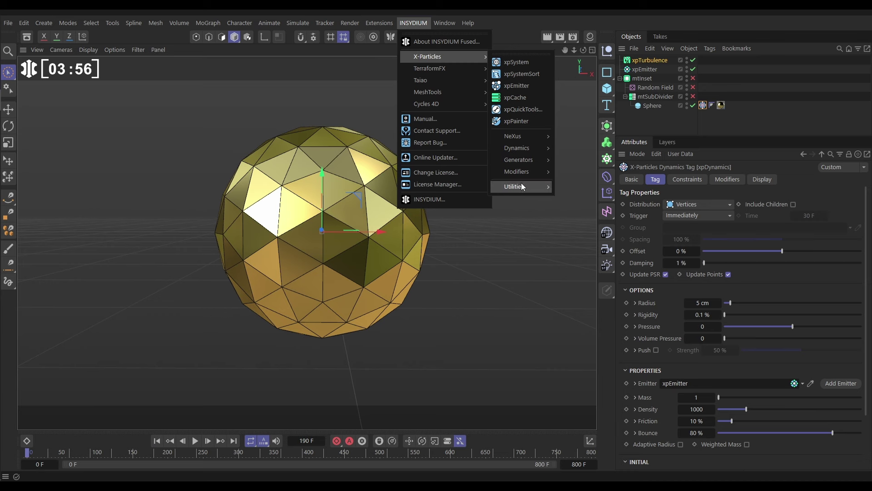
pyautogui.moveTo(522, 173)
pyautogui.moveTo(569, 178)
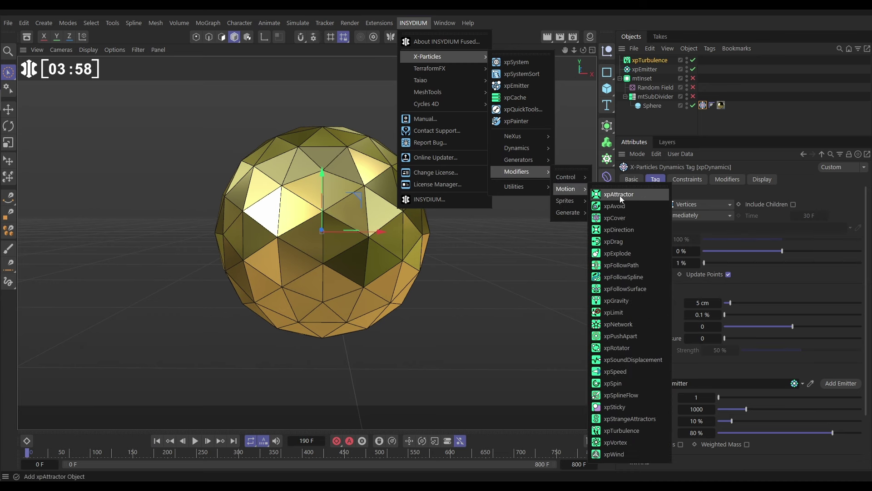
pyautogui.click(620, 196)
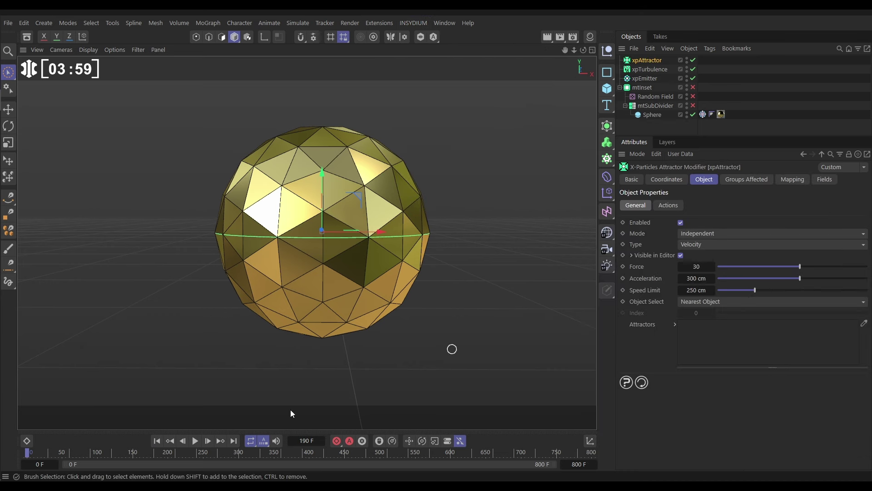
pyautogui.click(196, 442)
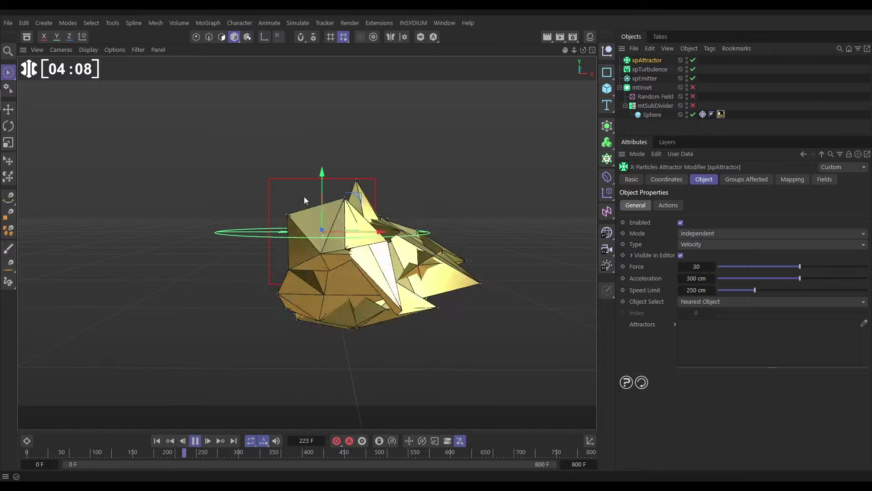
pyautogui.click(194, 440)
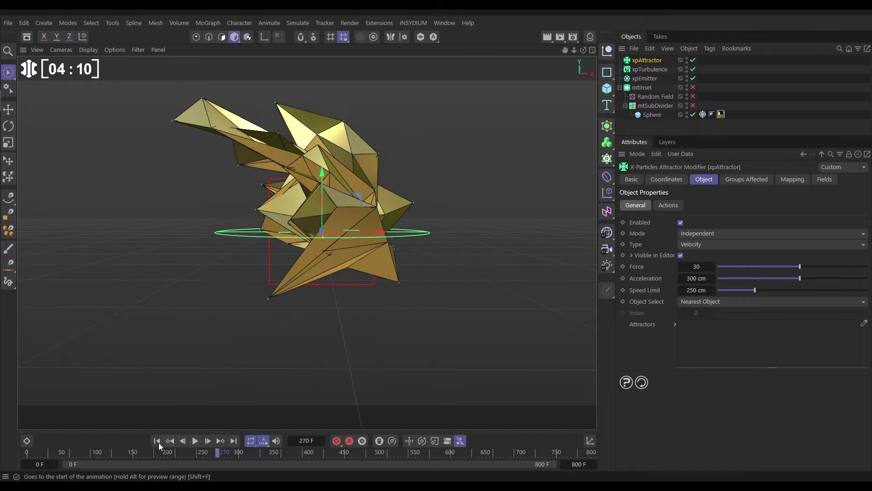
pyautogui.click(156, 441)
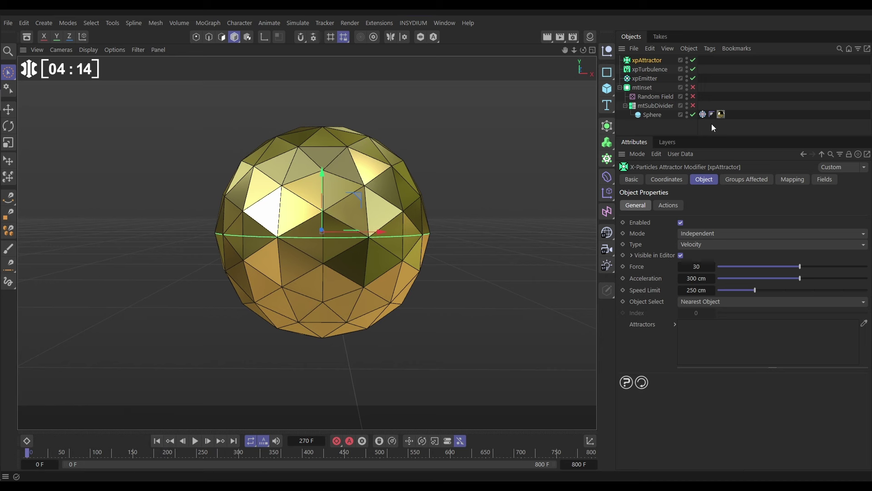
# - Set the xpDynamics Pressure to 0.5 with Rigidity 0.4%, then replay from the start
pyautogui.click(703, 114)
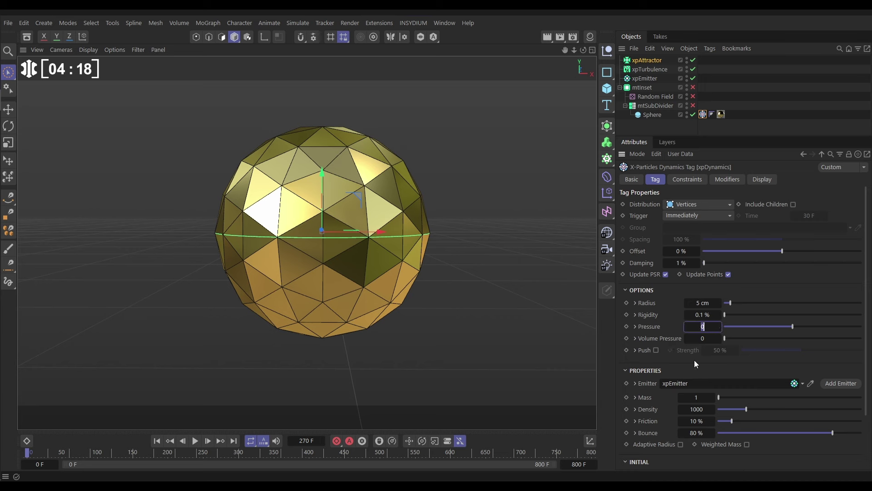
pyautogui.write('.5')
pyautogui.press('Return')
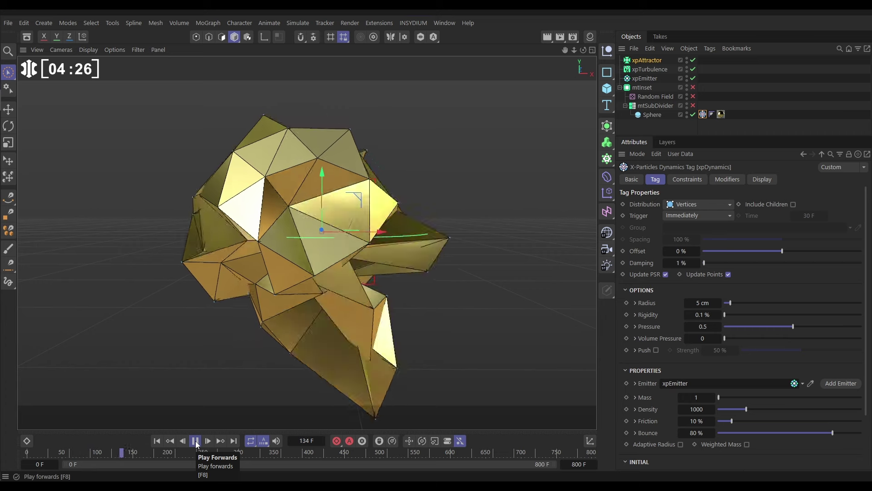
pyautogui.click(196, 441)
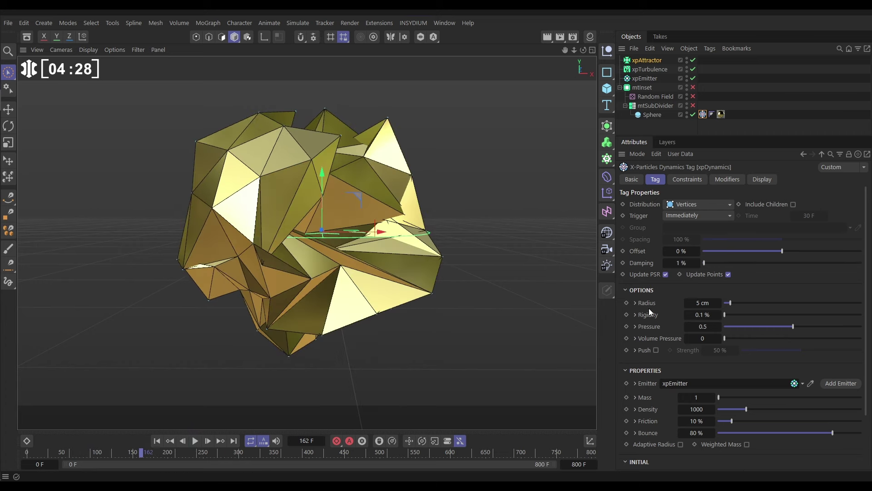
pyautogui.click(157, 440)
pyautogui.click(195, 440)
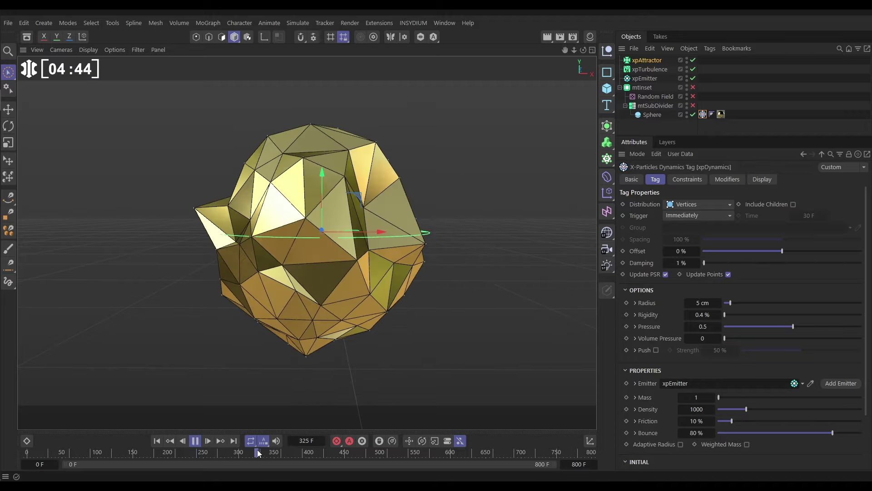
# - Re-enable mtSubDivider and replay the sphere simulation from frame one to view the inset facets
pyautogui.click(195, 441)
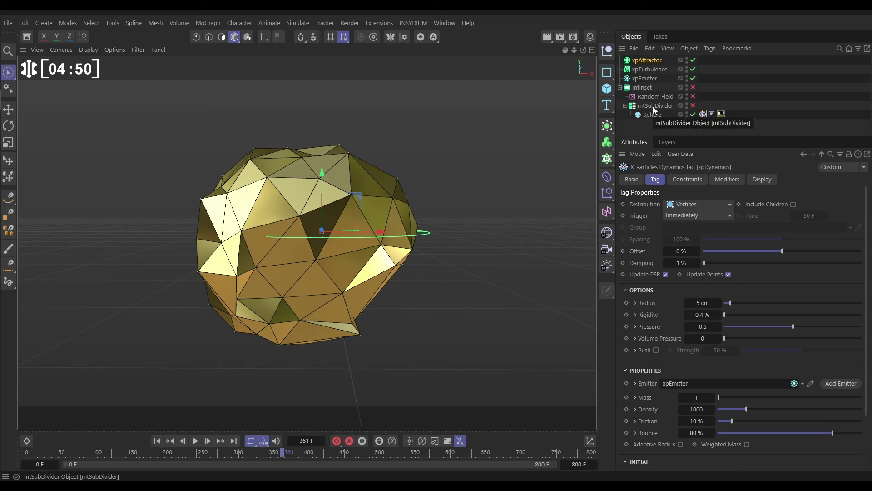
pyautogui.click(693, 106)
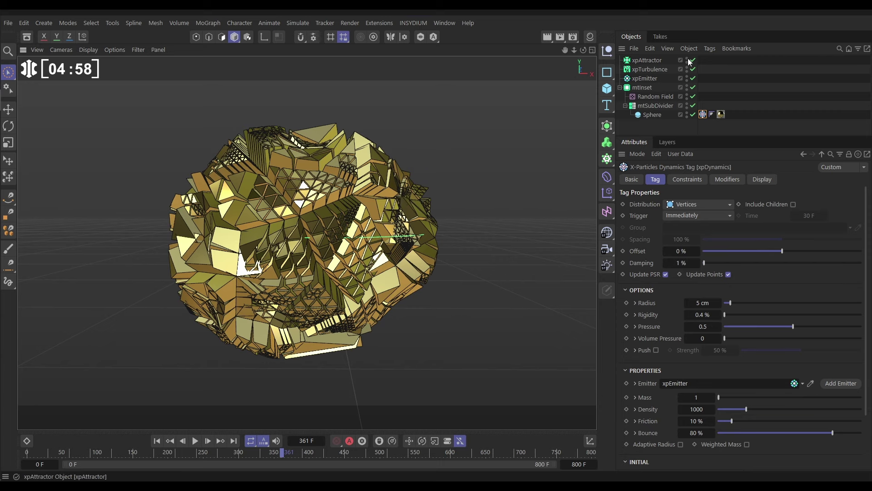
pyautogui.click(156, 441)
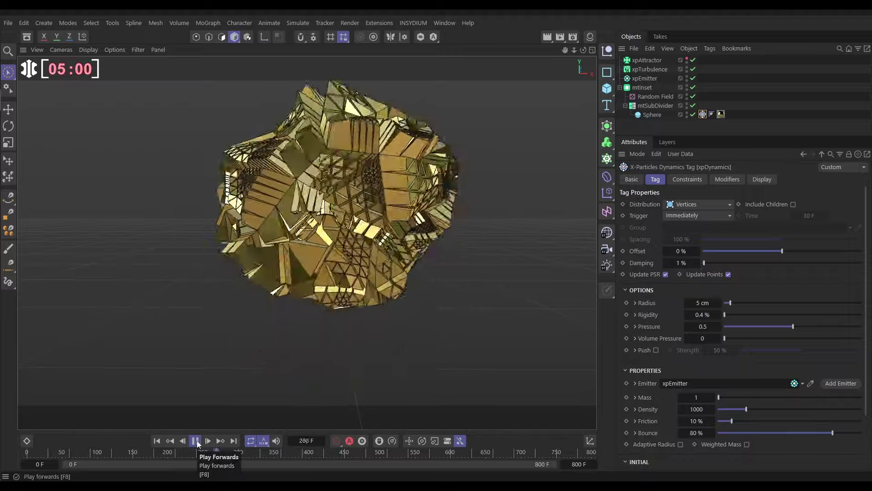
pyautogui.click(195, 441)
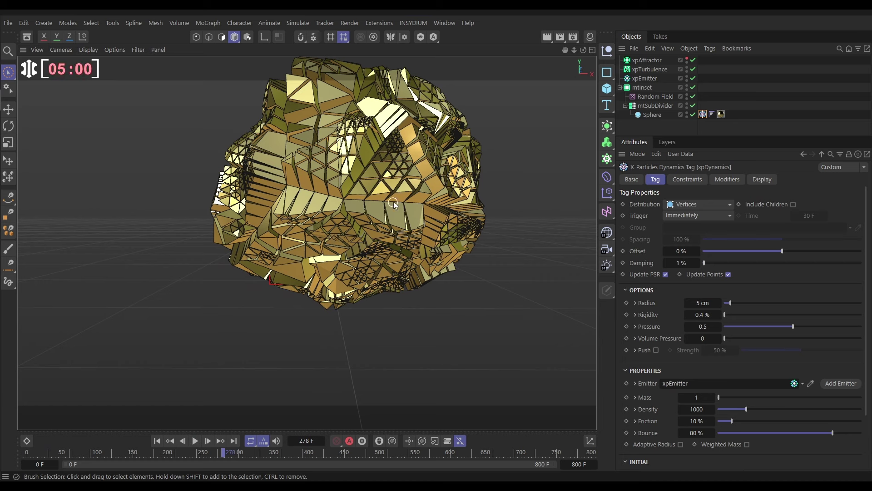
# - Set the Random Field's Remapping contour mode to Curve and drag its spline into an S-shape
pyautogui.click(650, 97)
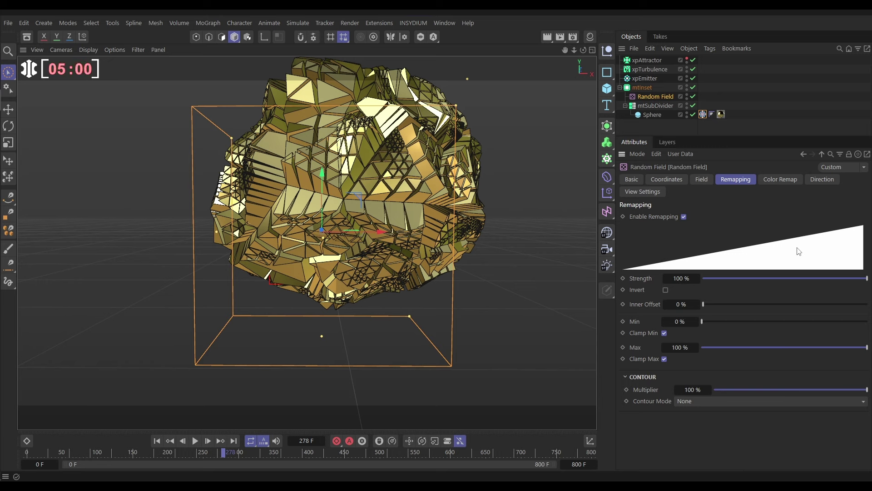
pyautogui.click(698, 401)
pyautogui.click(708, 460)
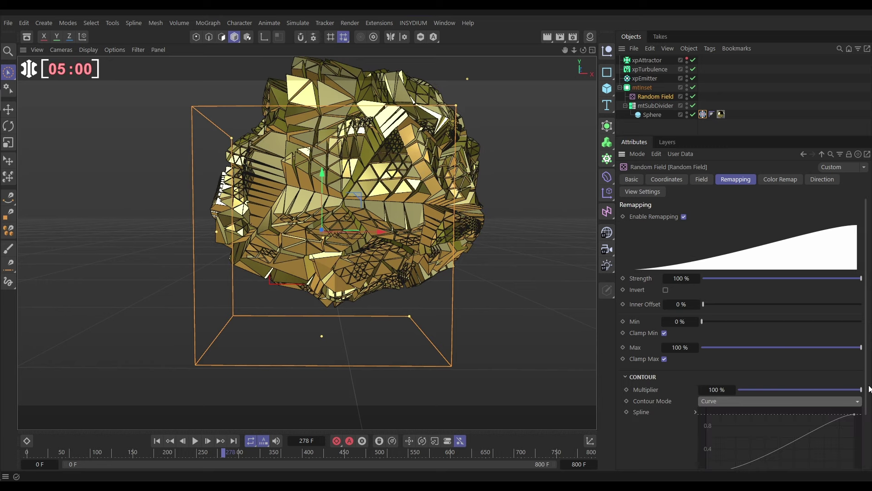
pyautogui.scroll(-2, 869, 389)
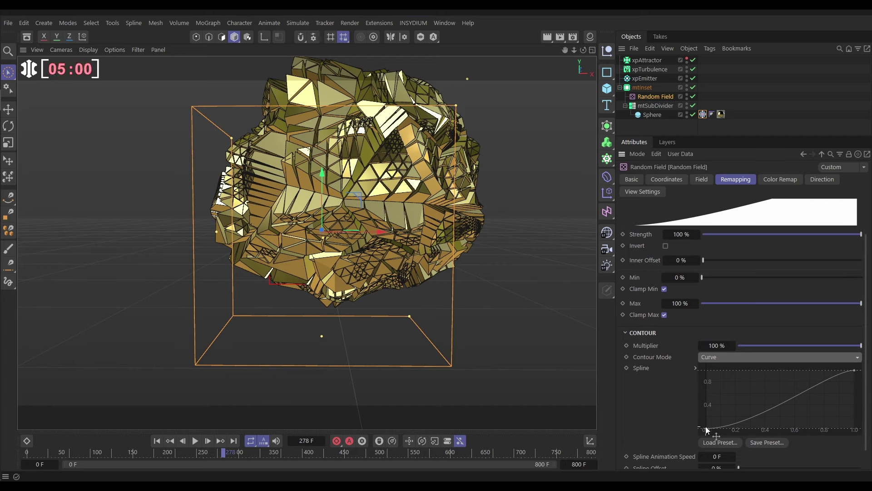
pyautogui.click(705, 428)
pyautogui.moveTo(743, 429); pyautogui.dragTo(806, 430)
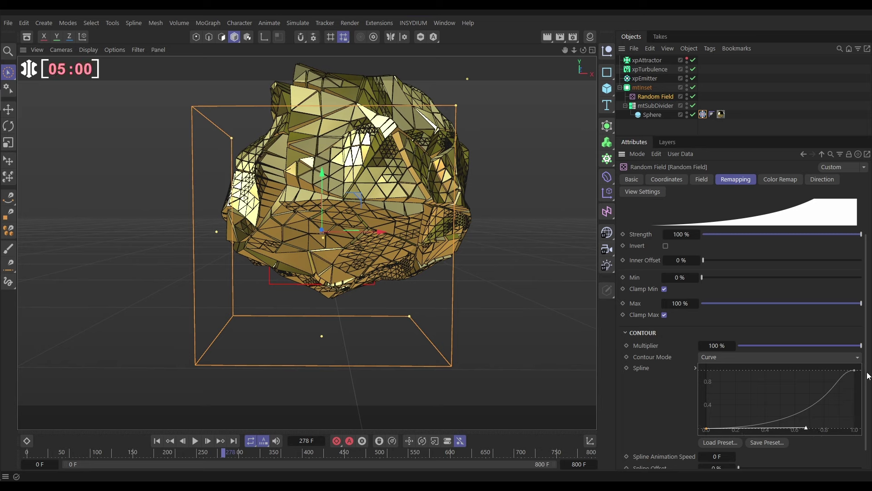
pyautogui.moveTo(837, 370); pyautogui.dragTo(813, 371)
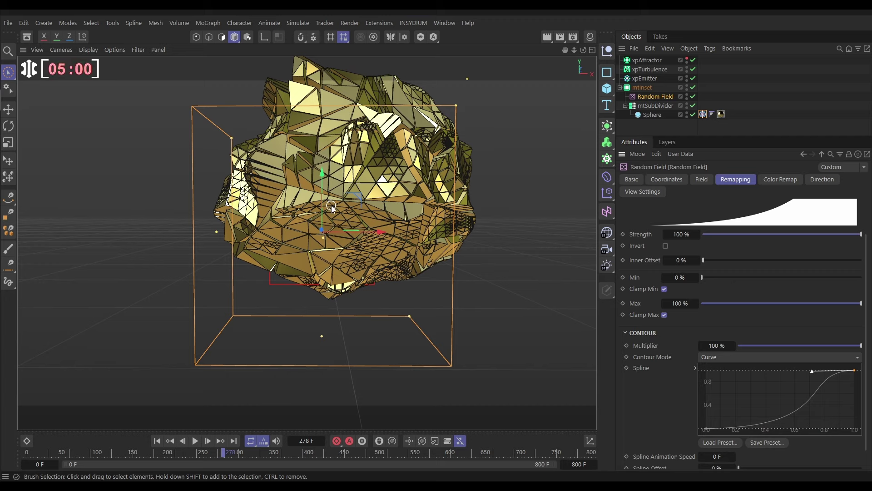
# - Deselect the field, reframe the mesh and play the simulation to preview the sharper inset pattern
pyautogui.click(534, 142)
pyautogui.keyDown('alt'); pyautogui.moveTo(318, 302); pyautogui.dragTo(166, 467, button='middle'); pyautogui.keyUp('alt')
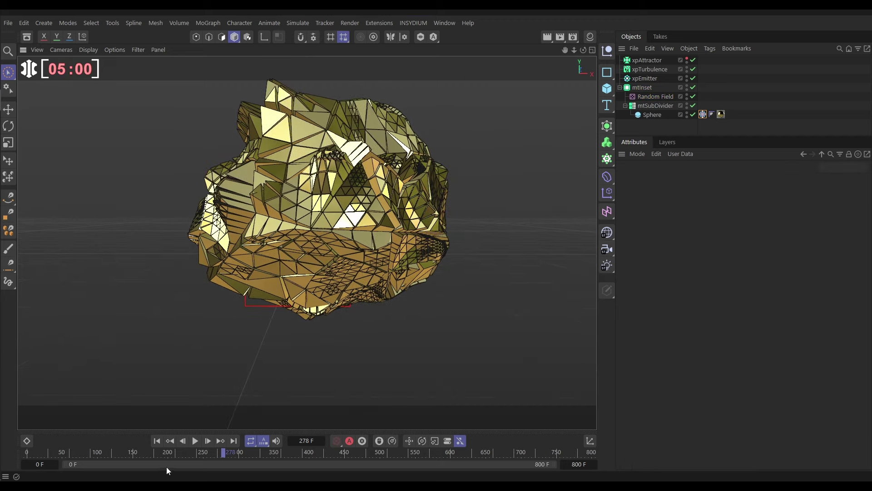
pyautogui.click(195, 441)
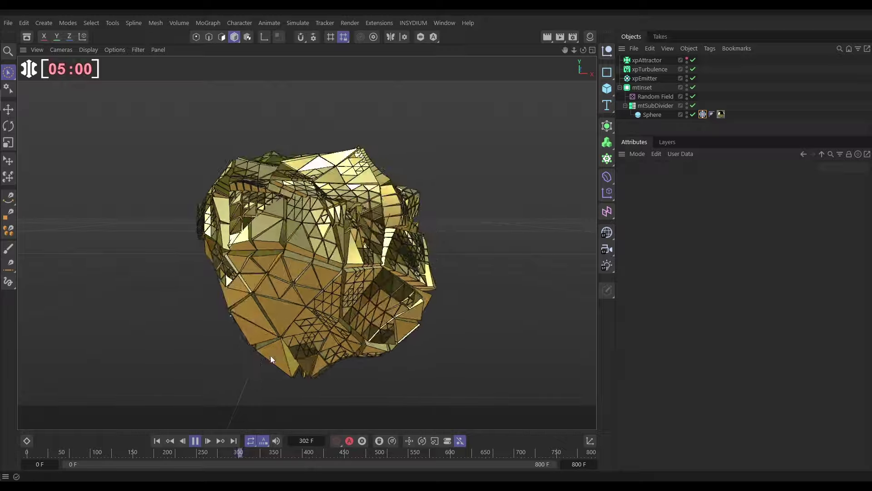